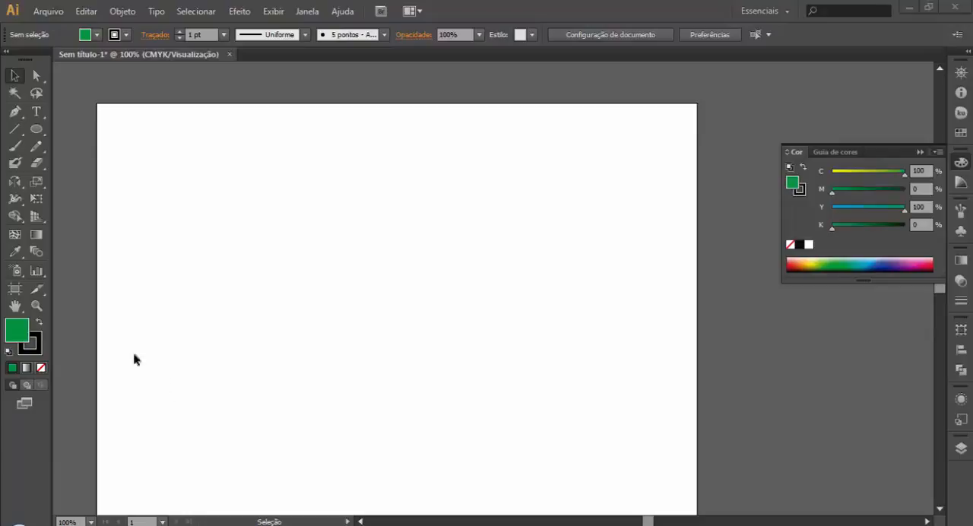
Step: Reset the fill and stroke to the default white fill and black stroke
{"action": "left_click", "coordinate": [16, 183]}
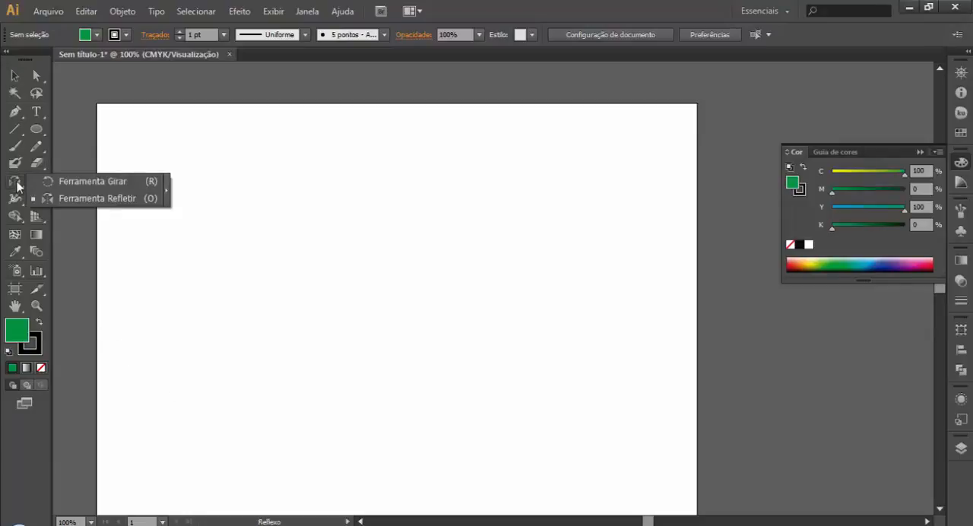
{"action": "left_click", "coordinate": [99, 201]}
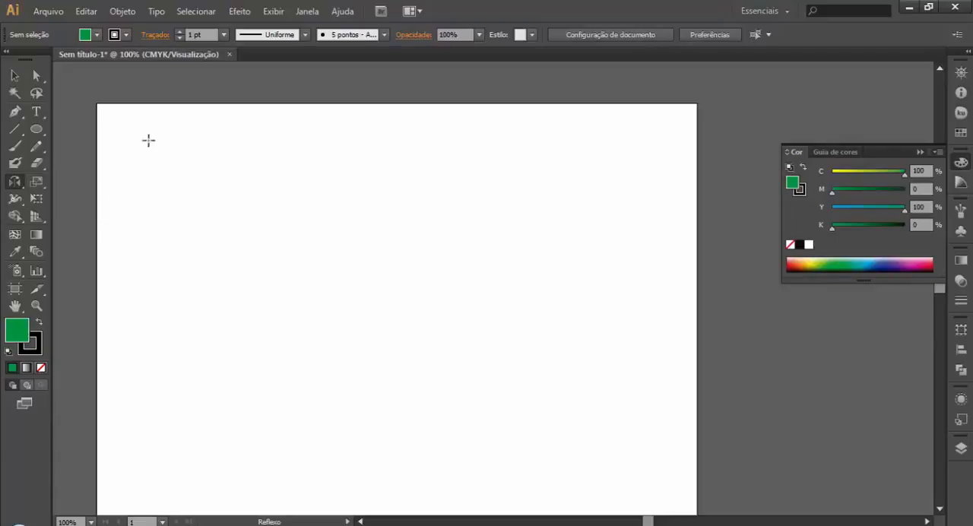
{"action": "left_click", "coordinate": [8, 351]}
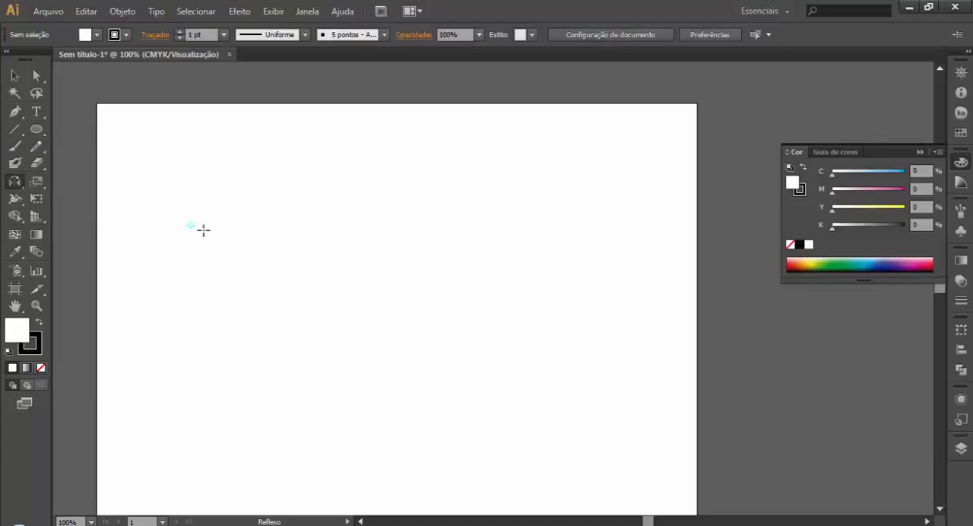
{"action": "left_click", "coordinate": [282, 256]}
{"action": "key", "text": "ctrl+z"}
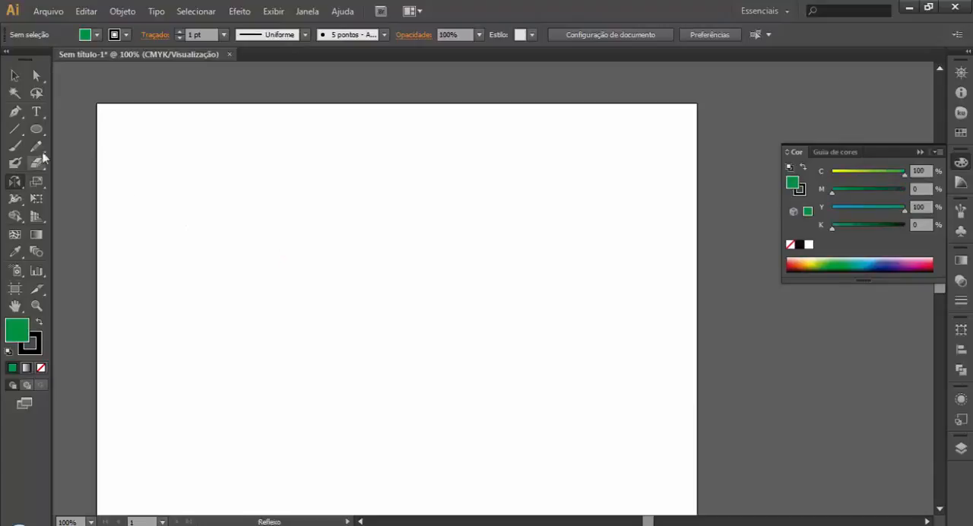
{"action": "left_click", "coordinate": [8, 352]}
Step: Draw a flat ellipse in the artboard's left half and reflect it across the horizontal axis about its right anchor
{"action": "left_click", "coordinate": [36, 128]}
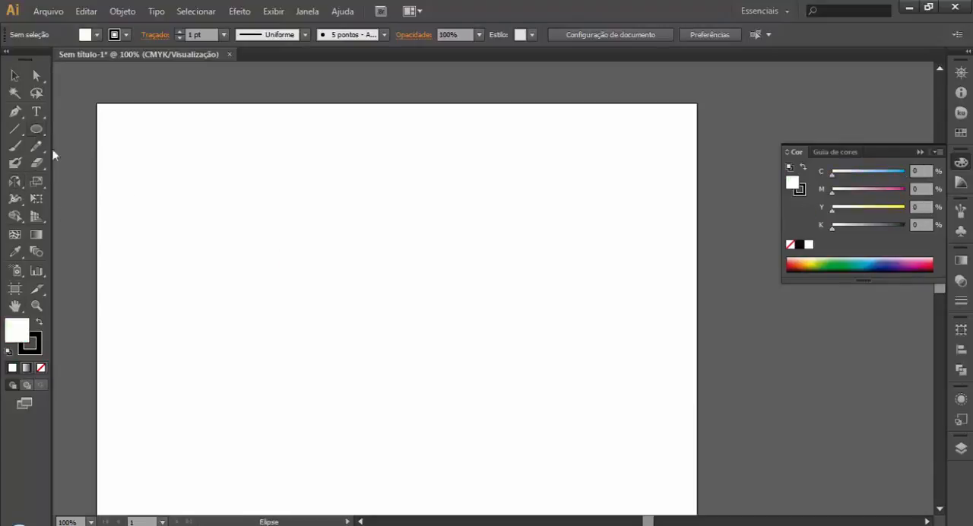
{"action": "left_click_drag", "start_coordinate": [173, 314], "coordinate": [324, 342]}
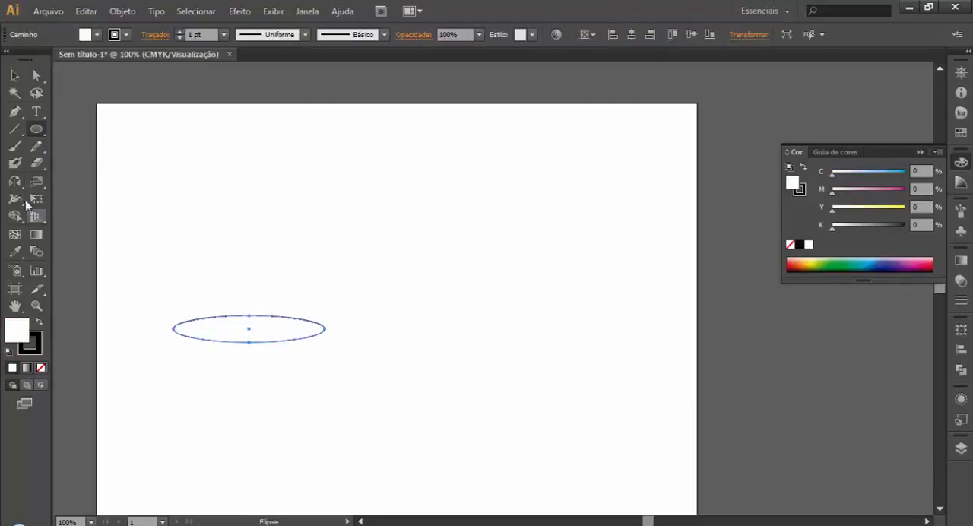
{"action": "left_click_drag", "start_coordinate": [15, 182], "coordinate": [72, 184]}
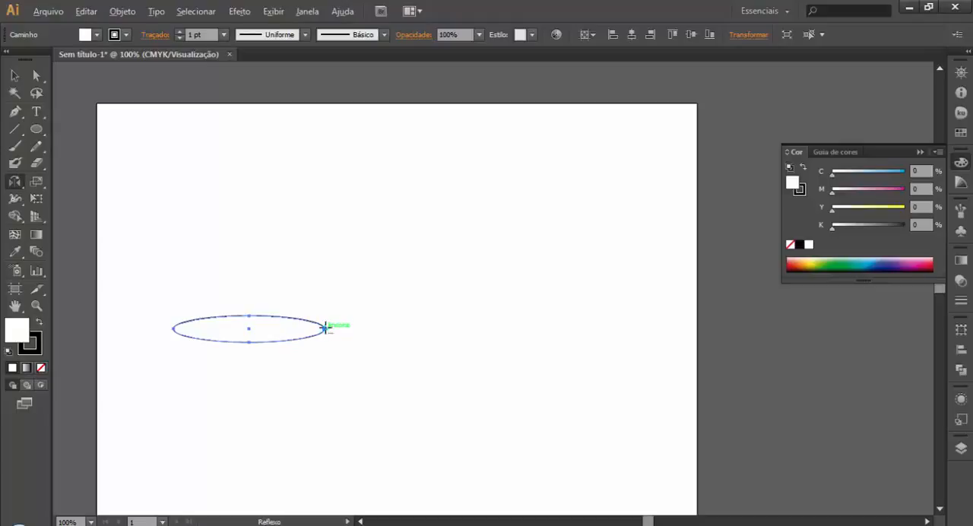
{"action": "left_click", "coordinate": [324, 327], "text": "alt"}
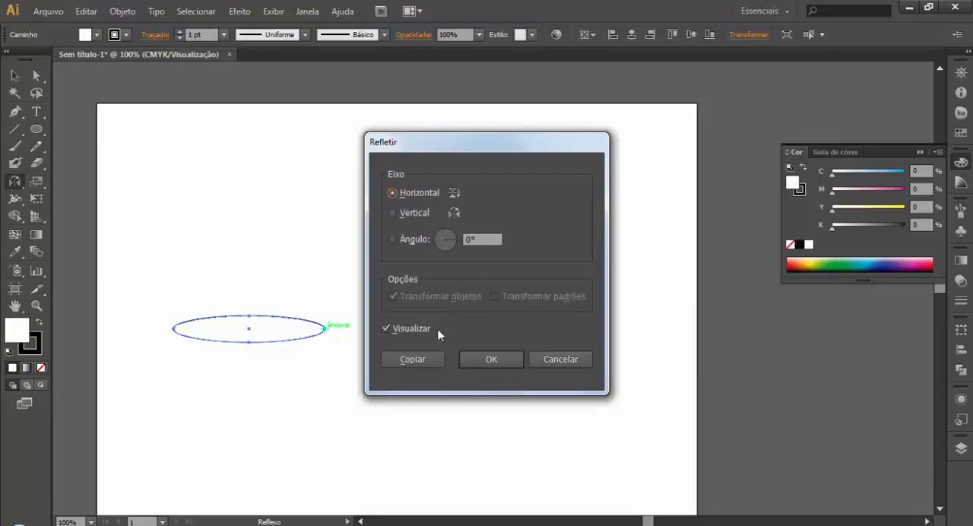
{"action": "left_click", "coordinate": [493, 357]}
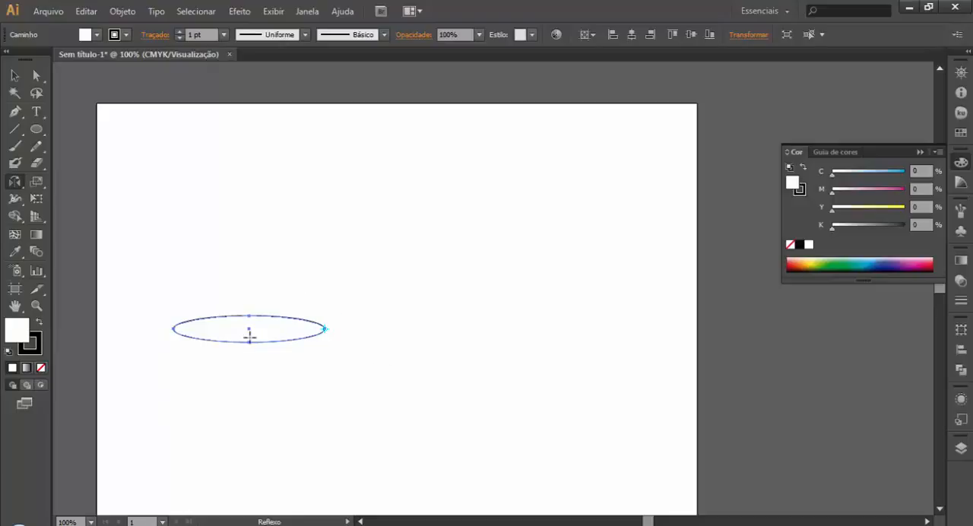
Step: Reflect the ellipse across the horizontal axis about a point just beyond its right end
{"action": "left_click", "coordinate": [221, 282], "text": "alt"}
{"action": "left_click", "coordinate": [571, 362]}
{"action": "left_click", "coordinate": [365, 330], "text": "alt"}
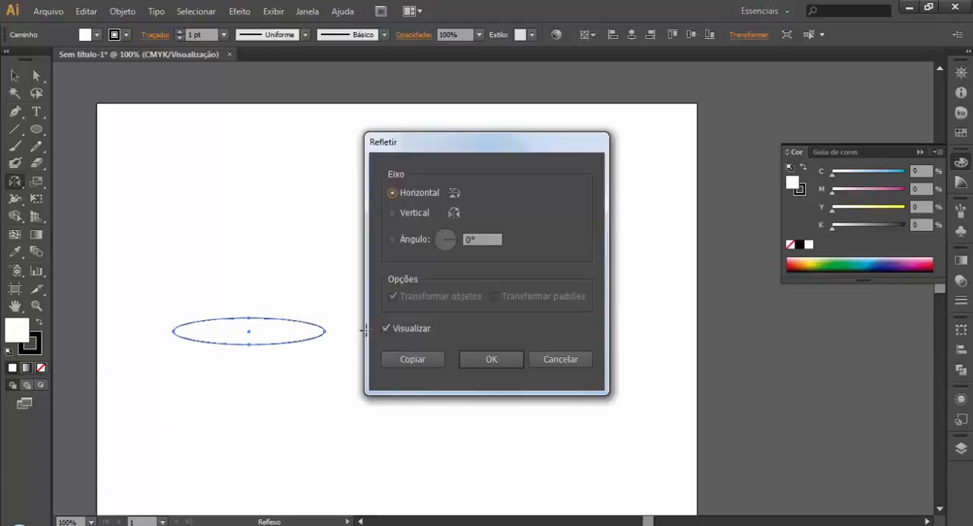
{"action": "left_click", "coordinate": [501, 357]}
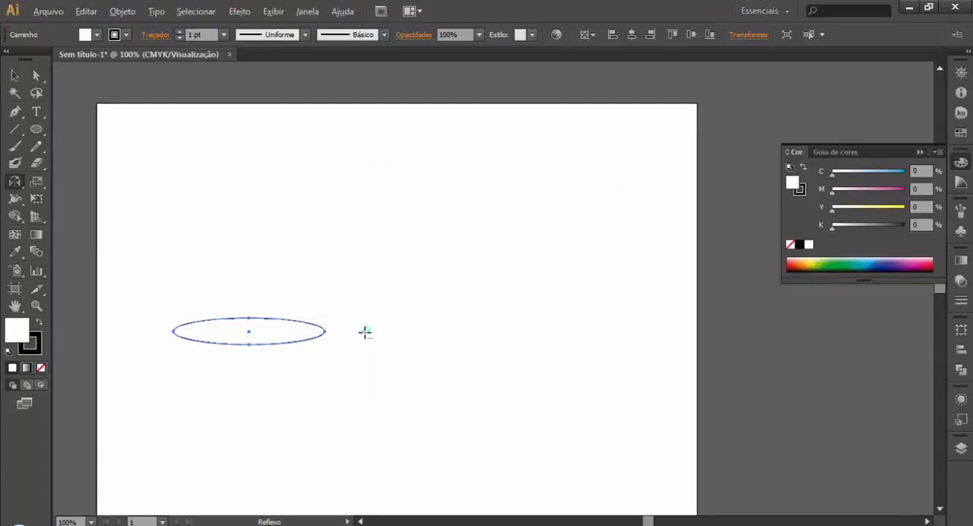
Step: Create a copy of the ellipse reflected across a vertical axis just beyond its right end, comparing it with the preview off and on
{"action": "left_click", "coordinate": [365, 331], "text": "alt"}
{"action": "left_click", "coordinate": [424, 213]}
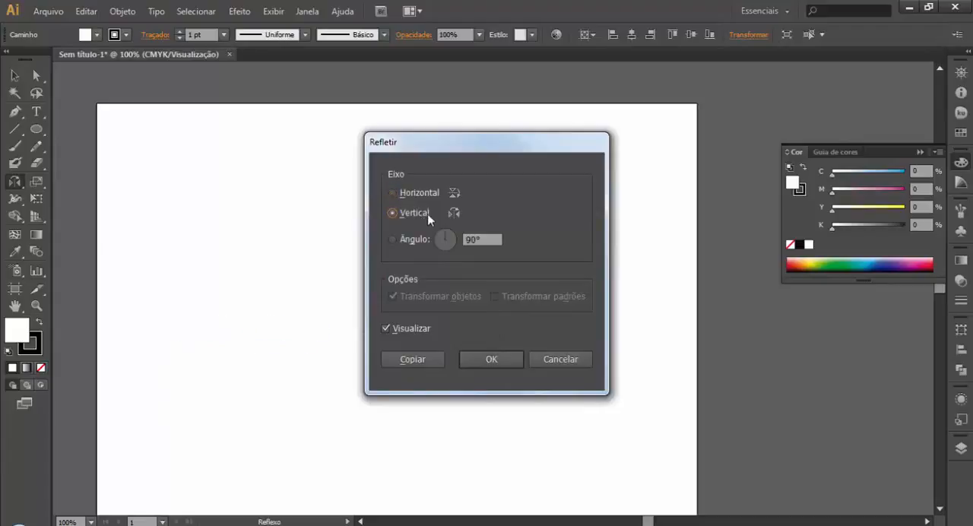
{"action": "left_click_drag", "start_coordinate": [488, 142], "coordinate": [211, 111]}
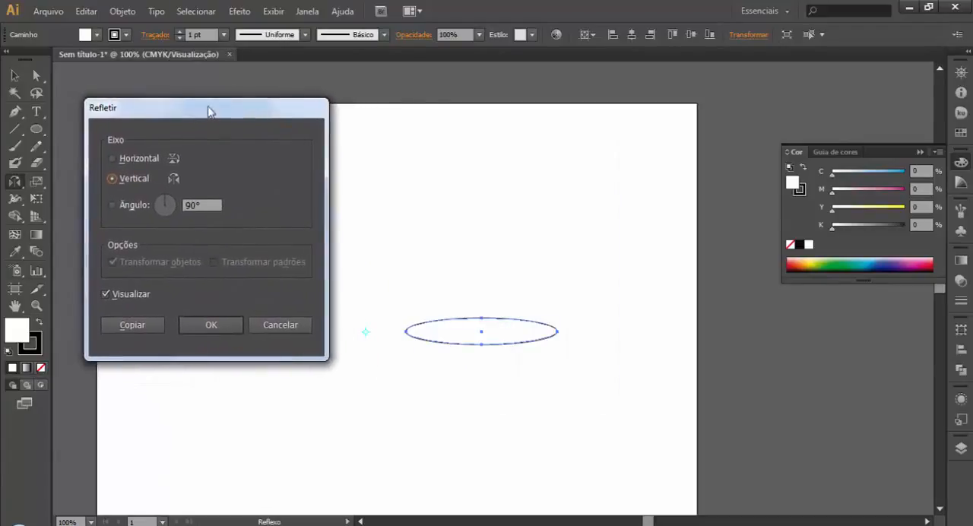
{"action": "left_click", "coordinate": [123, 294]}
{"action": "left_click_drag", "start_coordinate": [195, 102], "coordinate": [626, 204]}
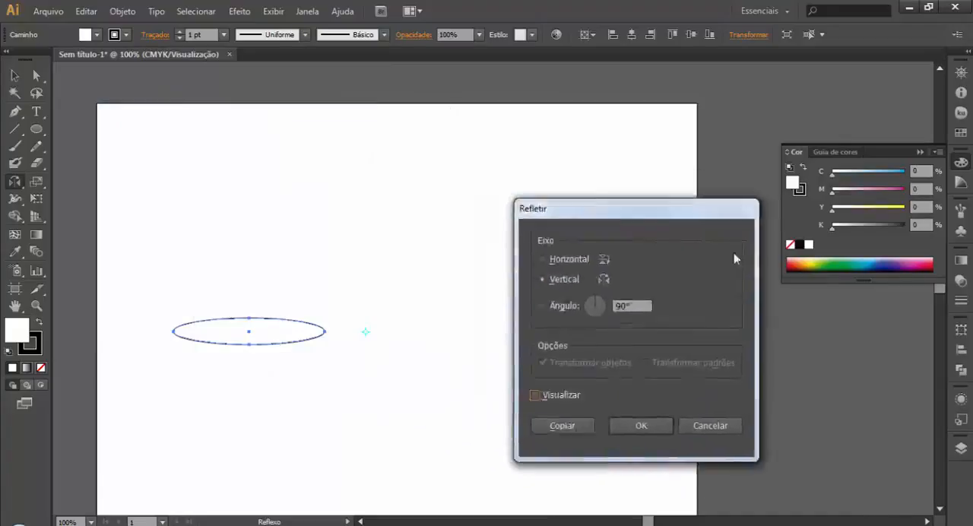
{"action": "left_click_drag", "start_coordinate": [734, 258], "coordinate": [842, 191]}
{"action": "left_click", "coordinate": [762, 374]}
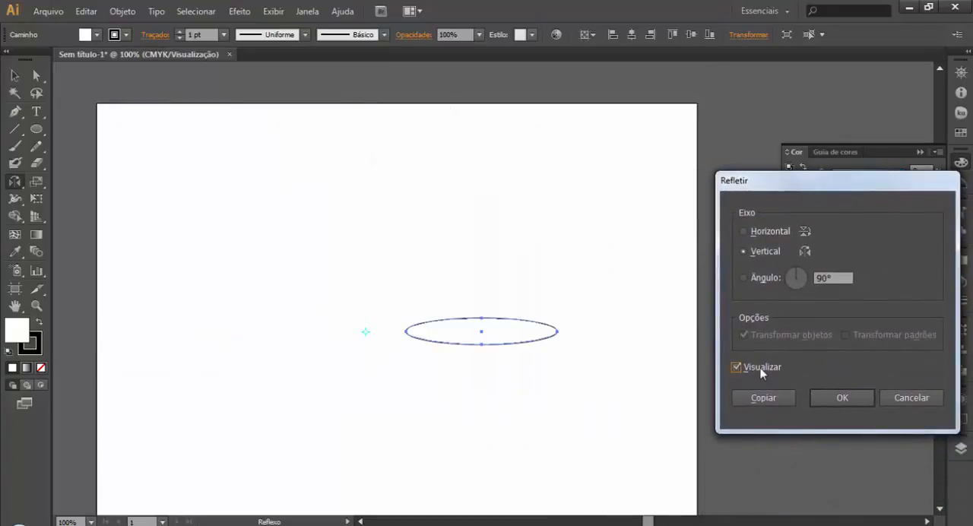
{"action": "left_click", "coordinate": [762, 372]}
{"action": "left_click", "coordinate": [762, 373]}
{"action": "left_click", "coordinate": [762, 372]}
{"action": "left_click", "coordinate": [763, 372]}
{"action": "left_click", "coordinate": [762, 372]}
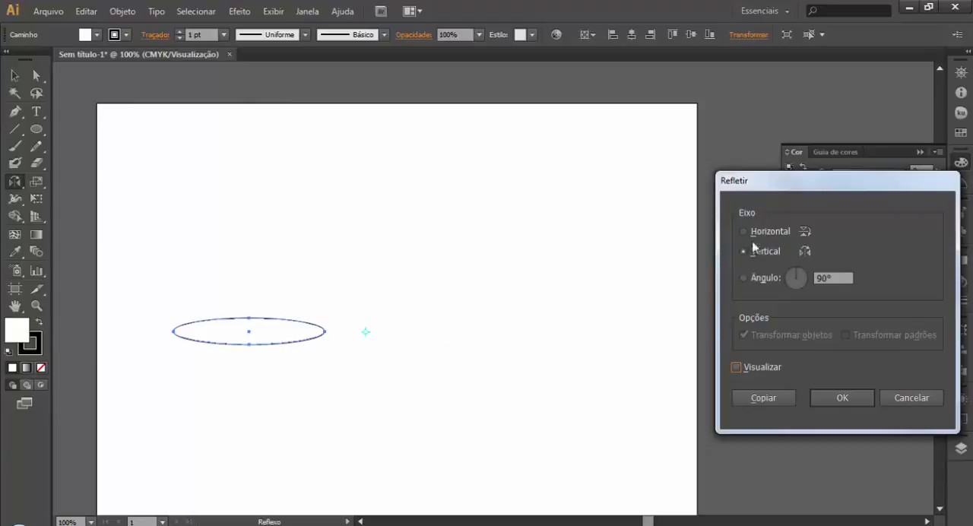
{"action": "left_click", "coordinate": [737, 369]}
{"action": "left_click", "coordinate": [763, 398]}
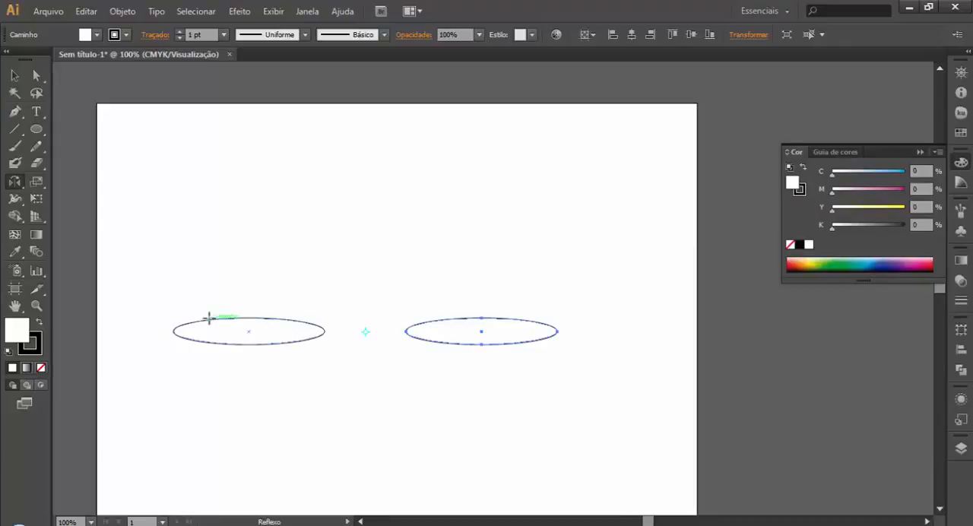
Step: Delete both the original ellipse and its mirrored copy
{"action": "left_click", "coordinate": [14, 75]}
{"action": "left_click", "coordinate": [195, 232]}
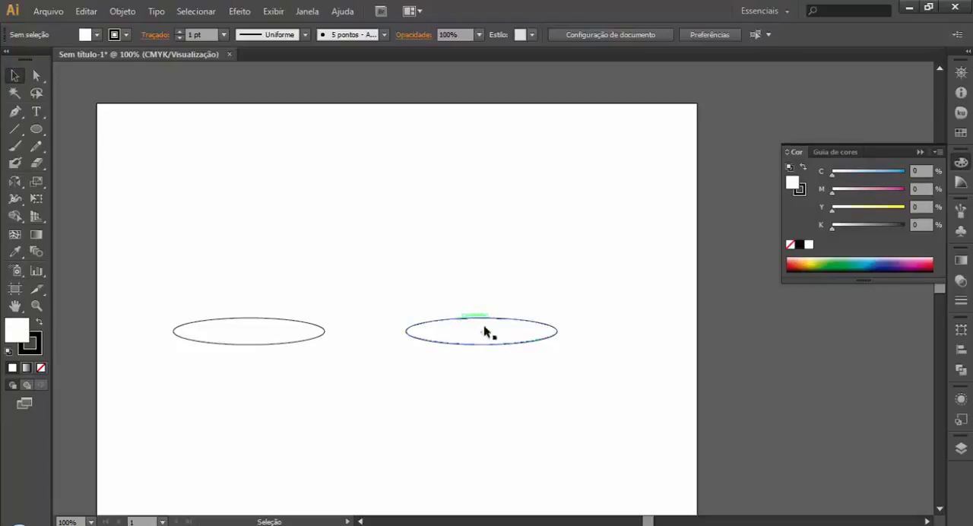
{"action": "left_click_drag", "start_coordinate": [585, 292], "coordinate": [203, 368]}
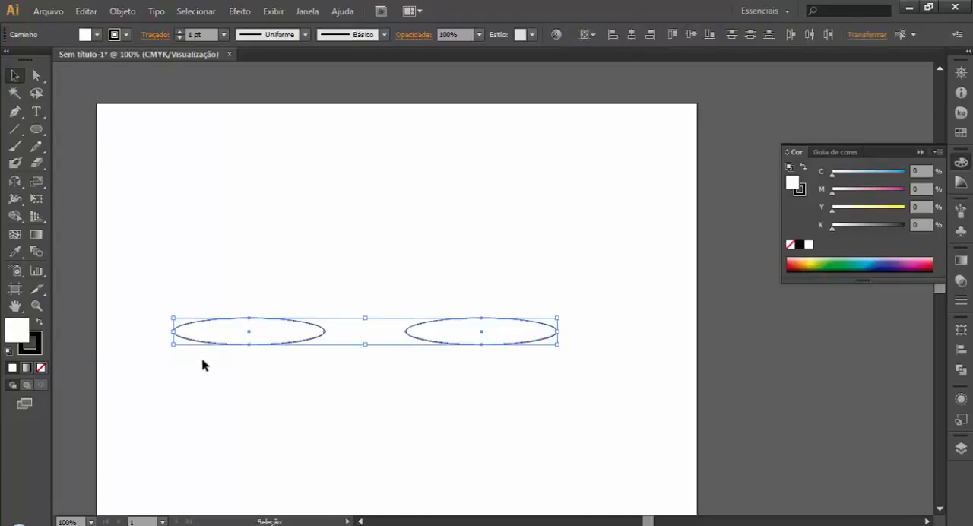
{"action": "key", "text": "Delete"}
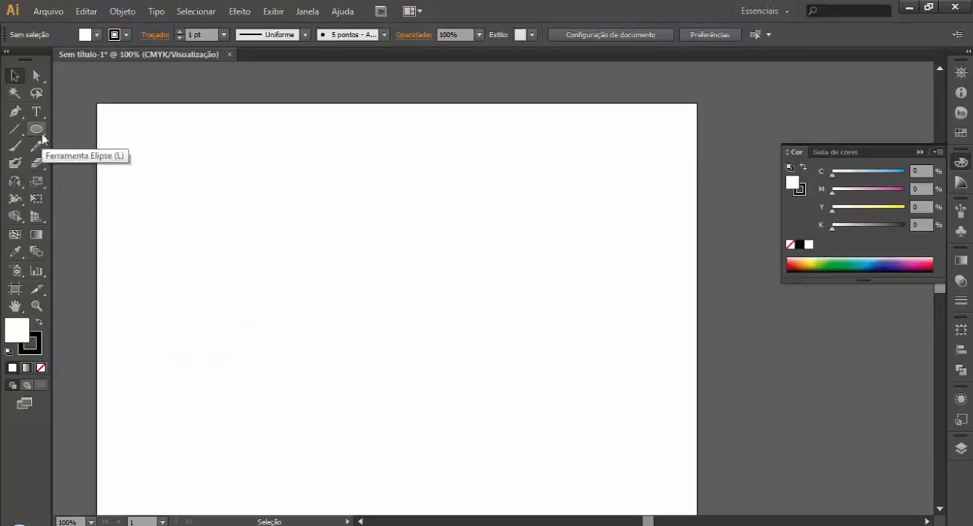
Step: Draw a flat, wide ellipse in the upper-left part of the artboard as the first petal
{"action": "left_click", "coordinate": [13, 185]}
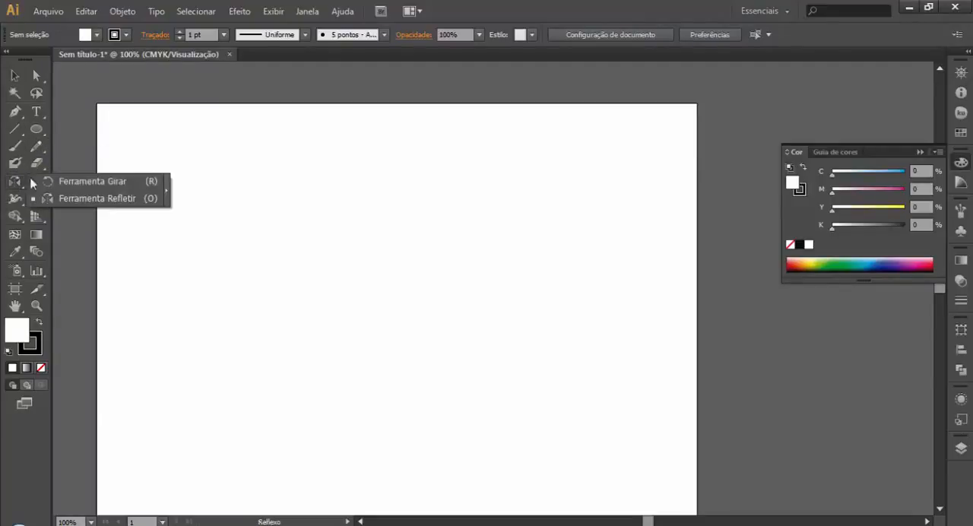
{"action": "left_click", "coordinate": [79, 181]}
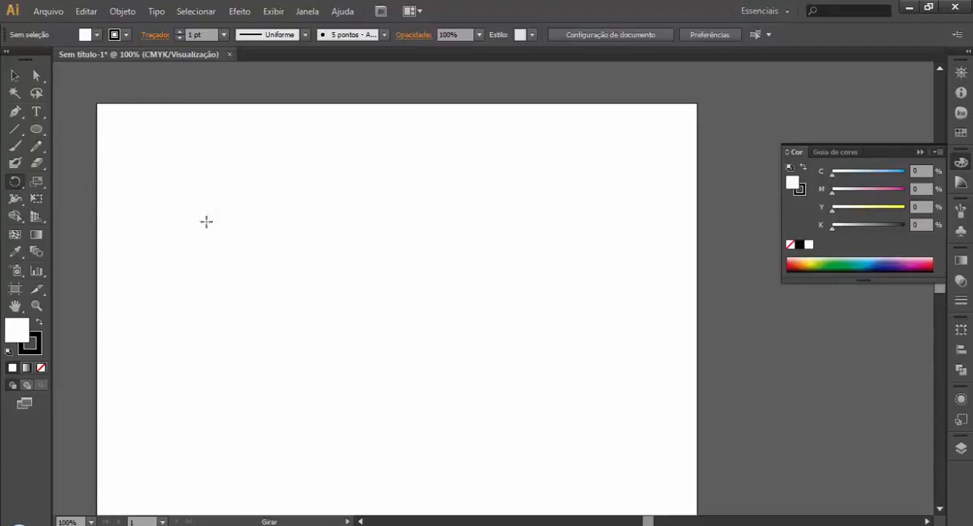
{"action": "key", "text": "l"}
{"action": "mouse_move", "coordinate": [172, 220]}
{"action": "left_mouse_down"}
{"action": "mouse_move", "coordinate": [242, 265]}
{"action": "mouse_move", "coordinate": [275, 237]}
{"action": "mouse_move", "coordinate": [298, 244]}
{"action": "left_mouse_up"}
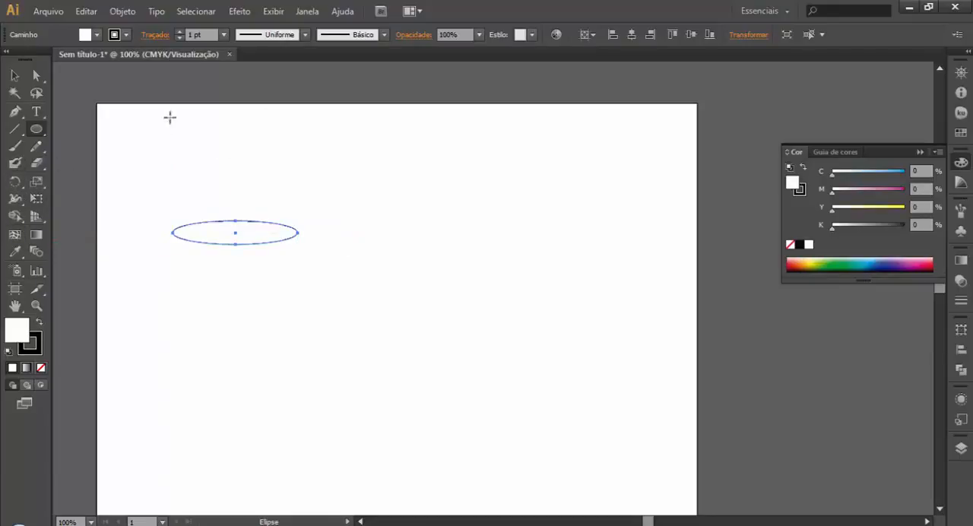
Step: Create a copy of the ellipse rotated 45° about its right anchor point
{"action": "left_click", "coordinate": [14, 181]}
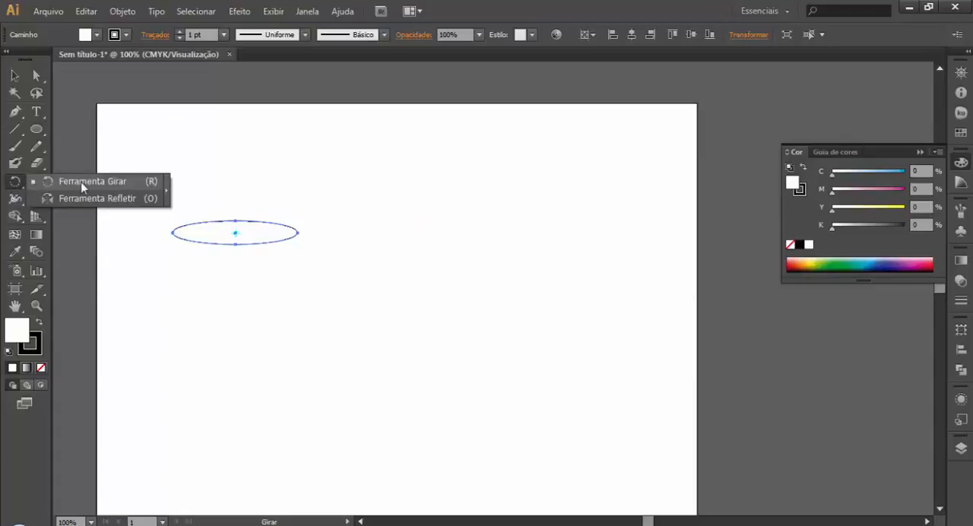
{"action": "left_click", "coordinate": [80, 182]}
{"action": "left_click", "coordinate": [299, 231], "text": "alt"}
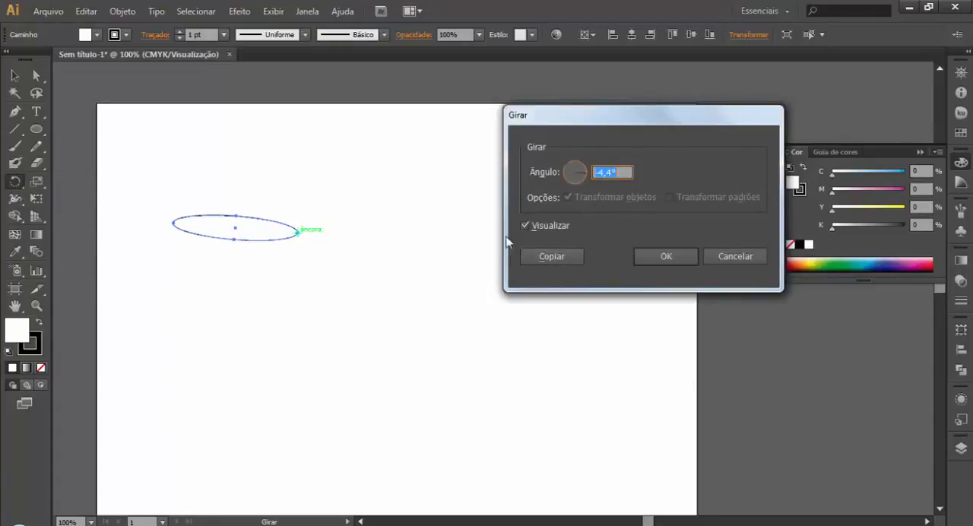
{"action": "type", "text": "45"}
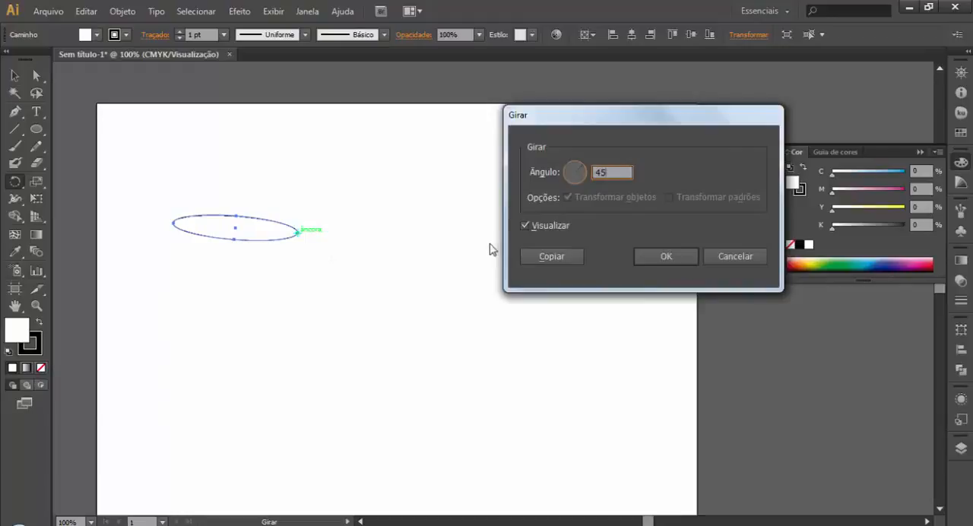
{"action": "left_click", "coordinate": [577, 259]}
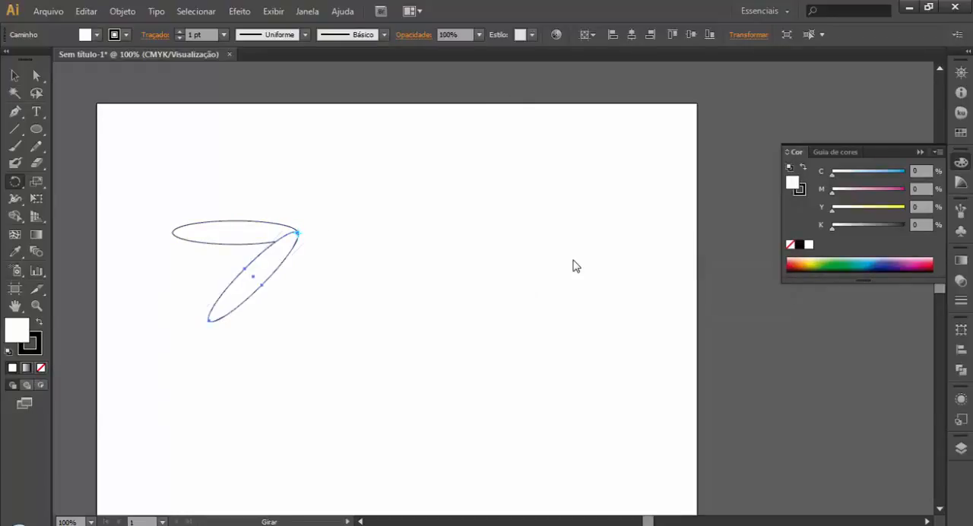
Step: Repeat the rotated copy around the same point to complete an eight-petal flower, and leave it deselected
{"action": "key", "text": "ctrl+d"}
{"action": "key", "text": "ctrl+d"}
{"action": "key", "text": "ctrl+d"}
{"action": "key", "text": "ctrl+d"}
{"action": "key", "text": "ctrl+d"}
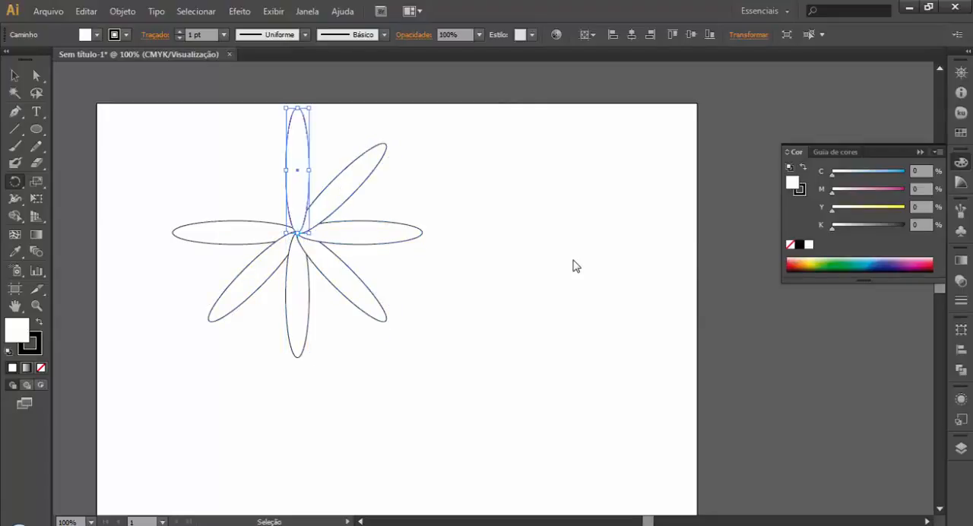
{"action": "key", "text": "ctrl+d"}
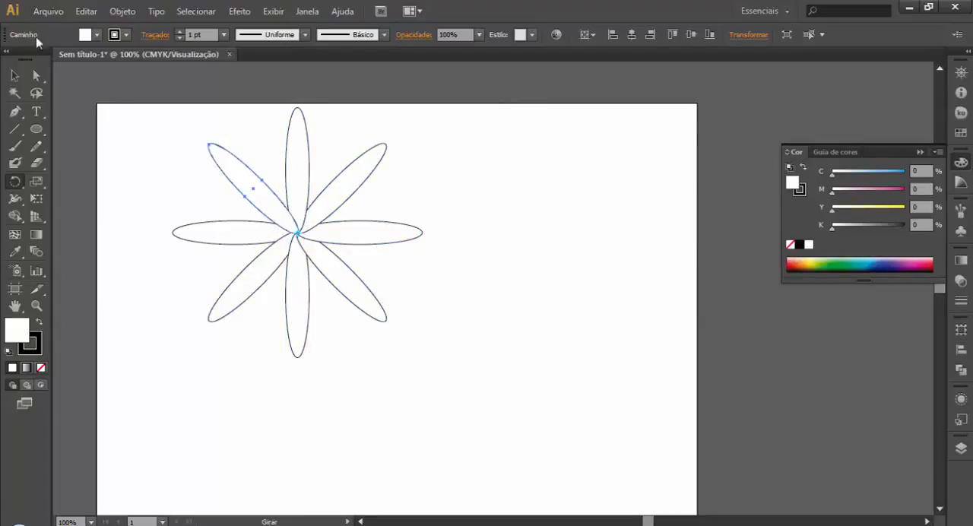
{"action": "left_click", "coordinate": [15, 76]}
{"action": "left_click", "coordinate": [116, 148]}
{"action": "mouse_move", "coordinate": [129, 111]}
{"action": "left_mouse_down"}
{"action": "mouse_move", "coordinate": [248, 223]}
{"action": "mouse_move", "coordinate": [501, 327]}
{"action": "left_mouse_up"}
{"action": "left_click", "coordinate": [499, 280]}
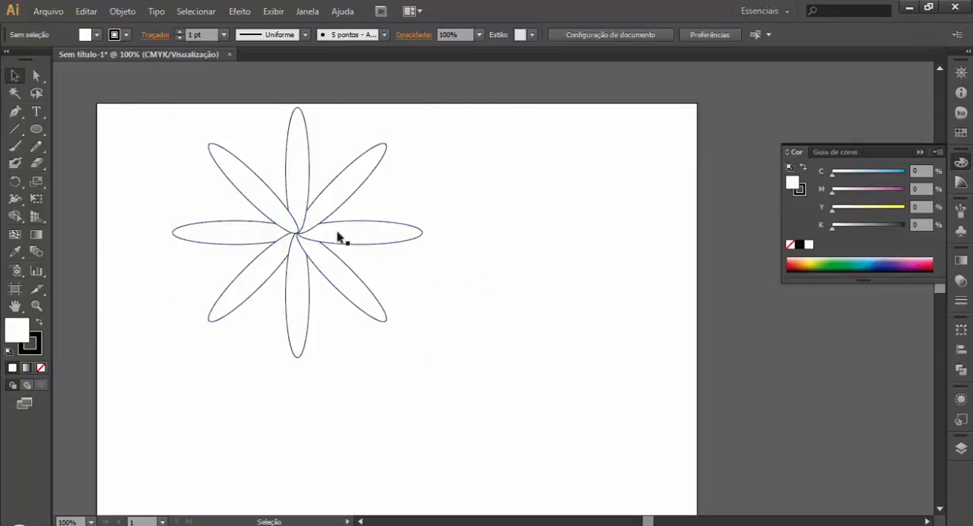
Step: Draw a second flat, wide ellipse to the right of the flower
{"action": "left_click", "coordinate": [36, 129]}
{"action": "left_click_drag", "start_coordinate": [451, 213], "coordinate": [614, 232]}
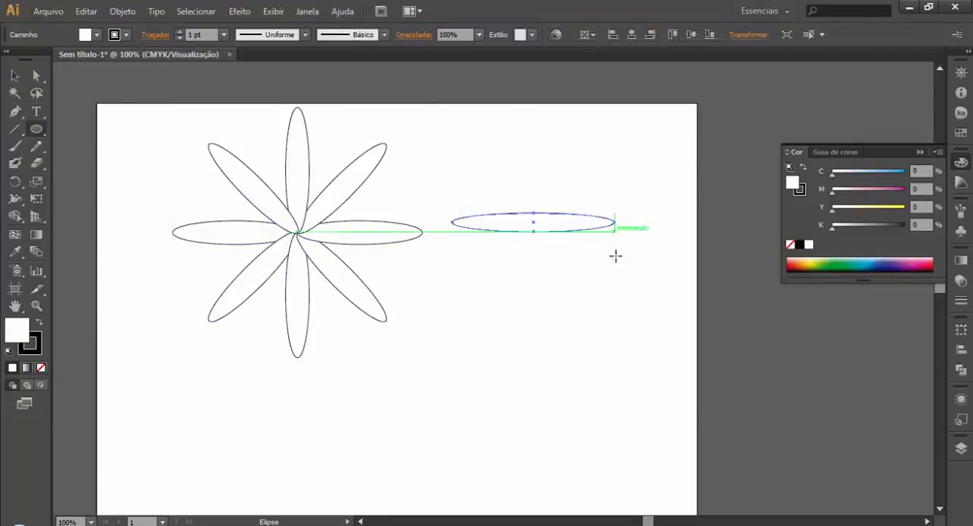
{"action": "left_click", "coordinate": [15, 129]}
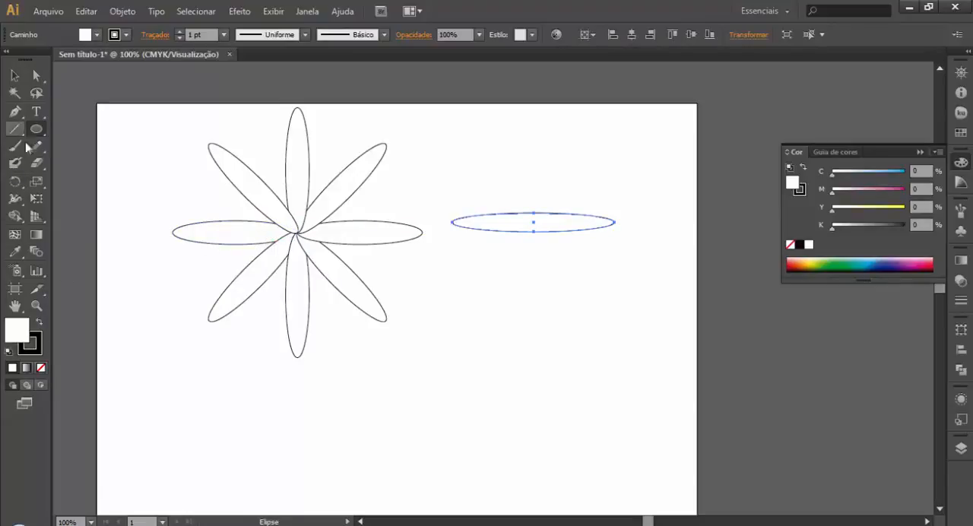
Step: Create a slightly angled, reflected copy of the new ellipse about a point just beyond its right end, and repeat the transformation
{"action": "left_click_drag", "start_coordinate": [15, 181], "coordinate": [95, 197]}
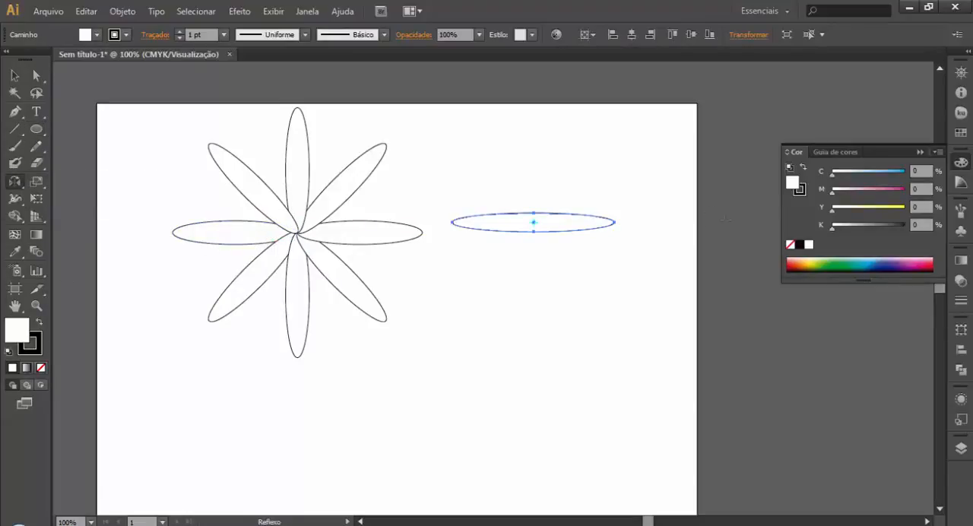
{"action": "left_click", "coordinate": [625, 222]}
{"action": "left_click_drag", "start_coordinate": [628, 223], "coordinate": [630, 225]}
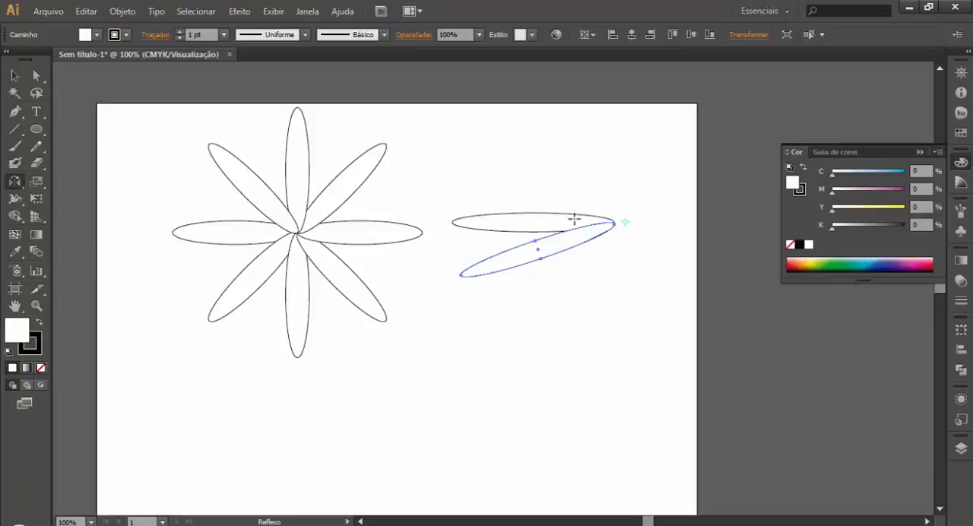
{"action": "key", "text": "ctrl+d"}
{"action": "key", "text": "ctrl+d"}
{"action": "key", "text": "ctrl+d"}
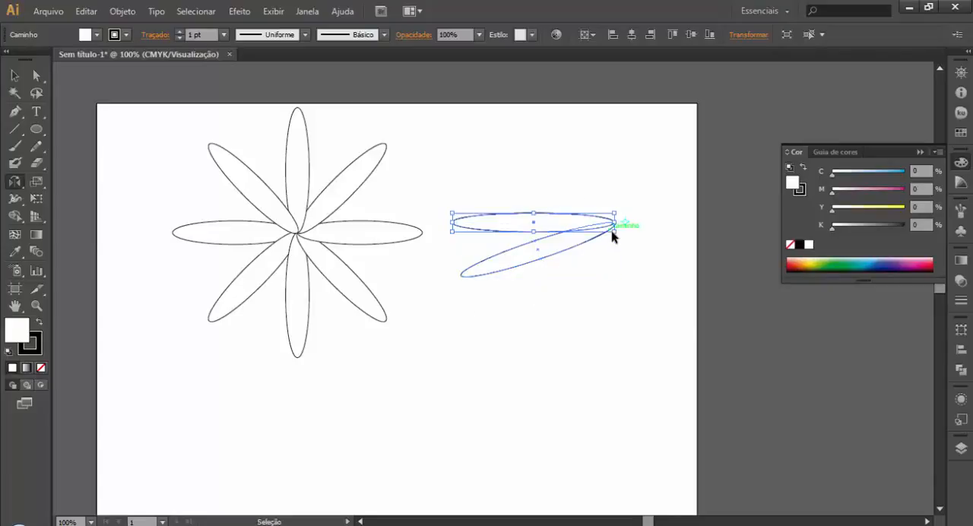
Step: Delete the flower and both remaining ellipses from the artboard, and collapse the Color panel
{"action": "key", "text": "ctrl+d"}
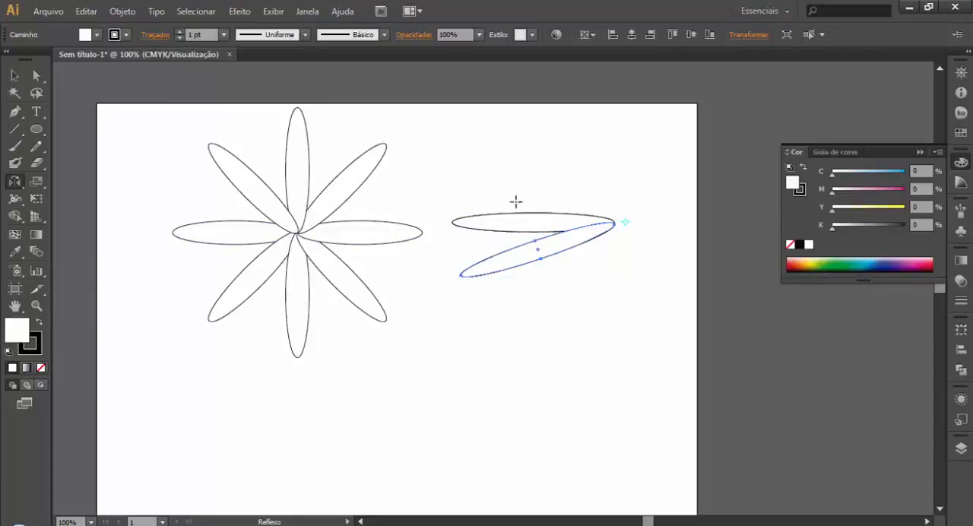
{"action": "left_click", "coordinate": [15, 75]}
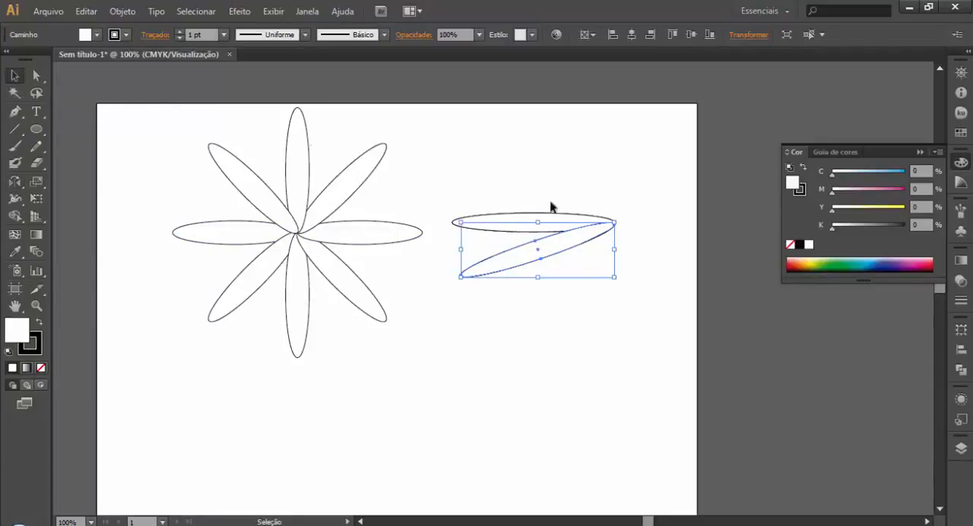
{"action": "left_click_drag", "start_coordinate": [187, 110], "coordinate": [647, 351]}
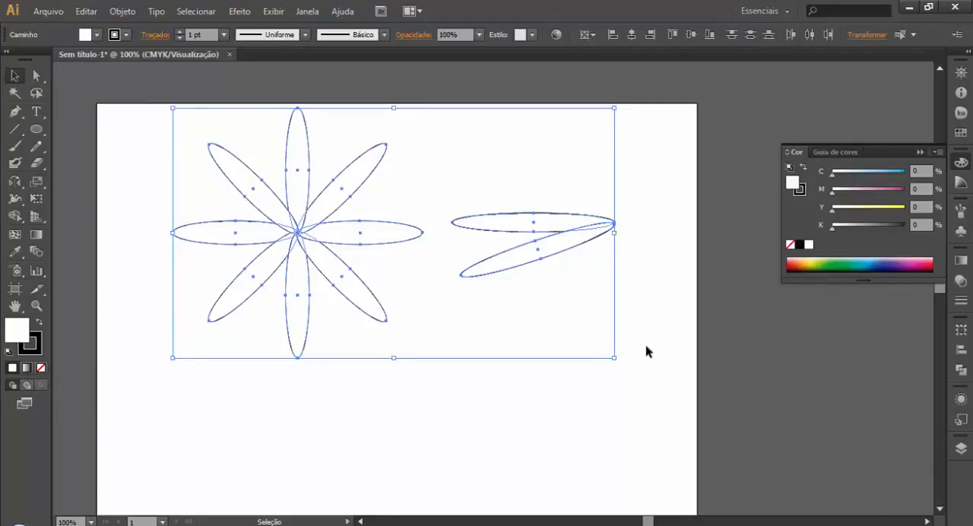
{"action": "key", "text": "Delete"}
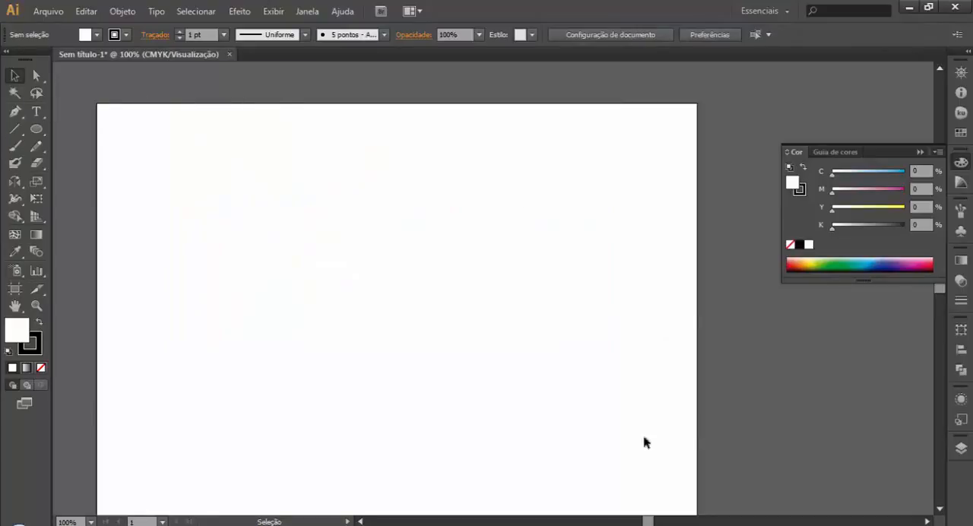
{"action": "mouse_move", "coordinate": [549, 525]}
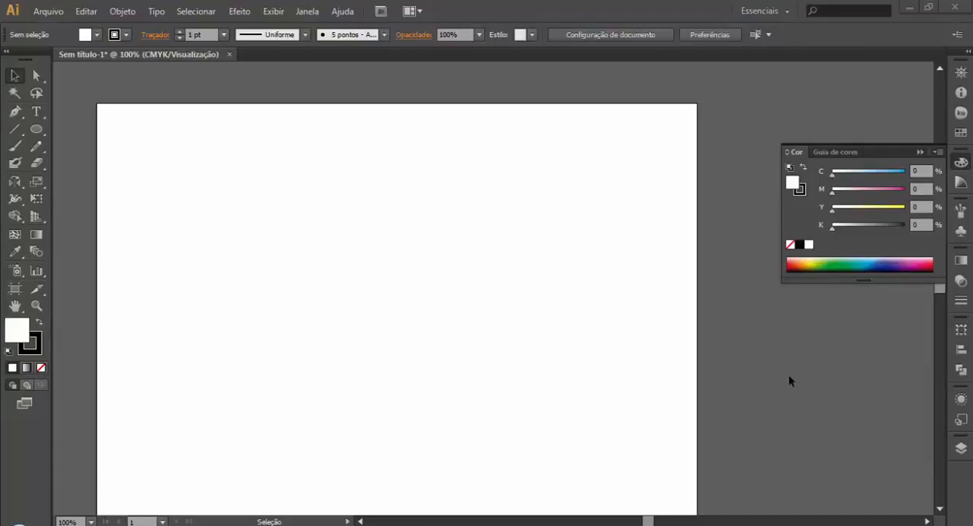
{"action": "left_click", "coordinate": [919, 152]}
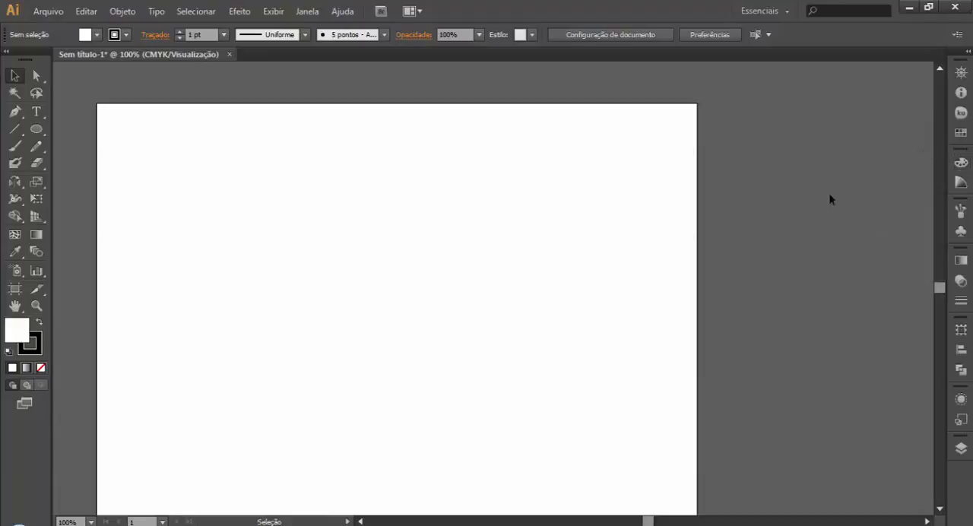
Step: Draw a wide rectangle with a smaller circle just to its right, and leave both deselected
{"action": "left_click_drag", "start_coordinate": [36, 130], "coordinate": [86, 128]}
{"action": "left_click_drag", "start_coordinate": [148, 169], "coordinate": [365, 307]}
{"action": "left_click_drag", "start_coordinate": [37, 129], "coordinate": [104, 166]}
{"action": "mouse_move", "coordinate": [433, 194]}
{"action": "left_mouse_down"}
{"action": "mouse_move", "coordinate": [426, 191]}
{"action": "mouse_move", "coordinate": [475, 255]}
{"action": "left_mouse_up"}
{"action": "left_click", "coordinate": [14, 75]}
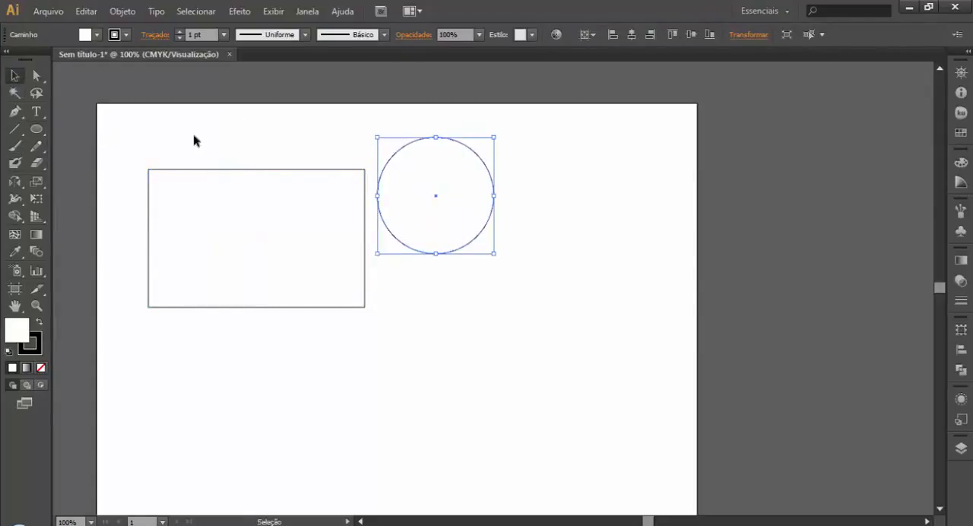
{"action": "left_click", "coordinate": [193, 139]}
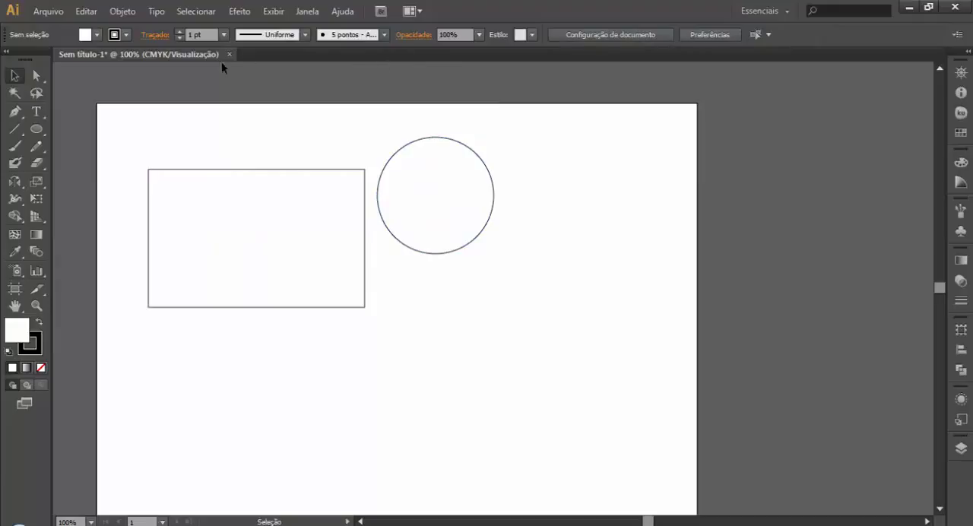
Step: Display the Pathfinder panel, float it over the artboard beside the circle, and collapse the remaining Align panel
{"action": "left_click", "coordinate": [307, 11]}
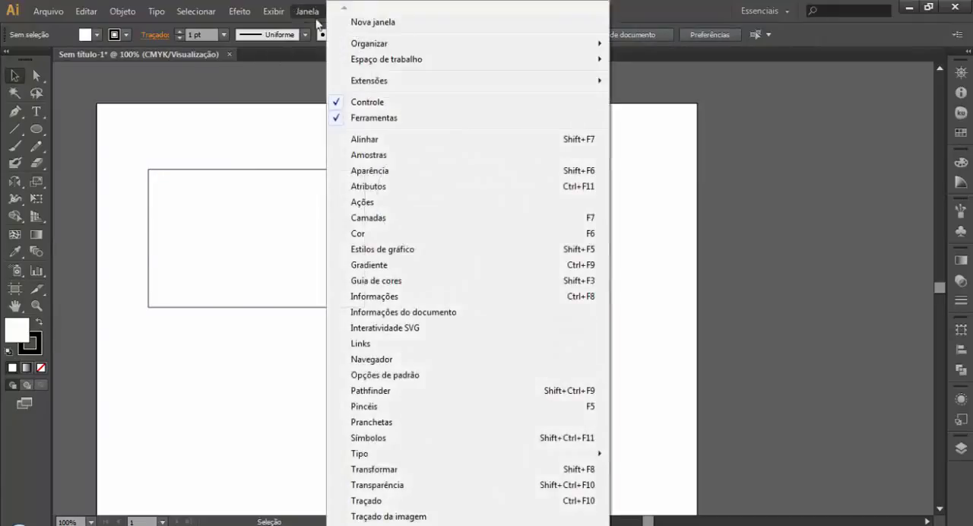
{"action": "left_click", "coordinate": [391, 391]}
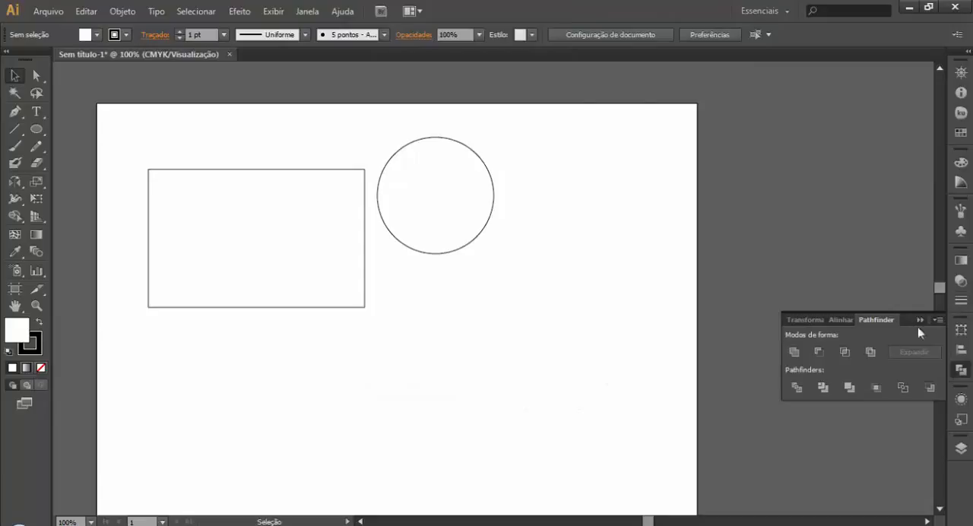
{"action": "left_click_drag", "start_coordinate": [887, 326], "coordinate": [560, 113]}
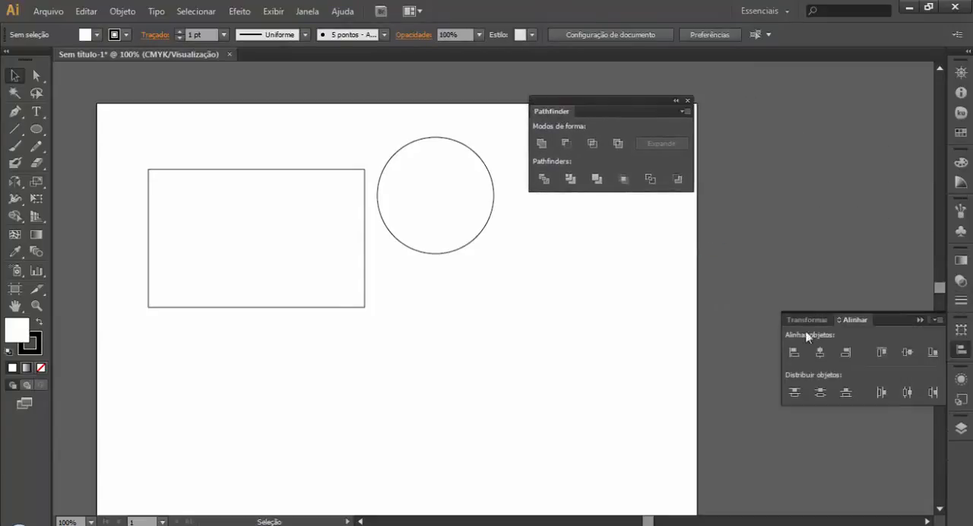
{"action": "left_click", "coordinate": [920, 320]}
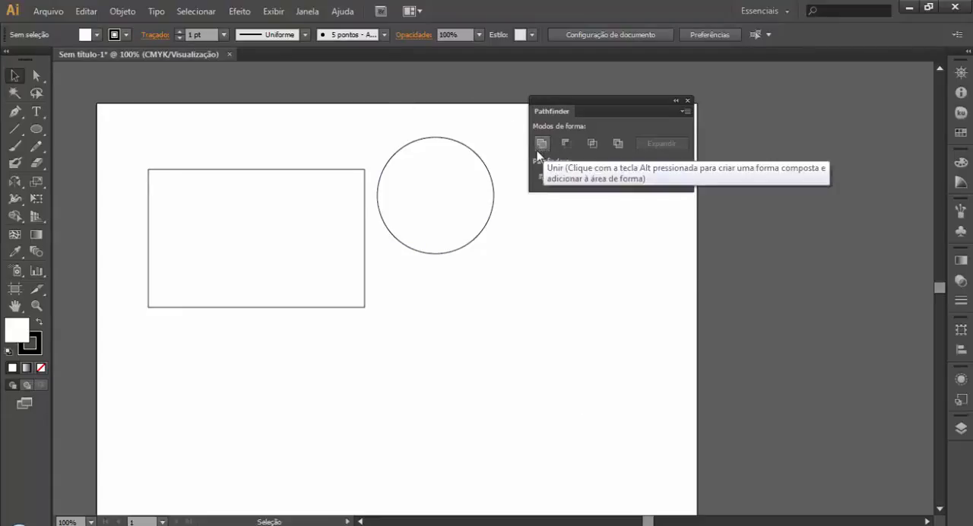
Step: Move the circle so it overlaps the middle of the rectangle's right edge
{"action": "left_click_drag", "start_coordinate": [468, 247], "coordinate": [496, 283]}
{"action": "left_click", "coordinate": [418, 346]}
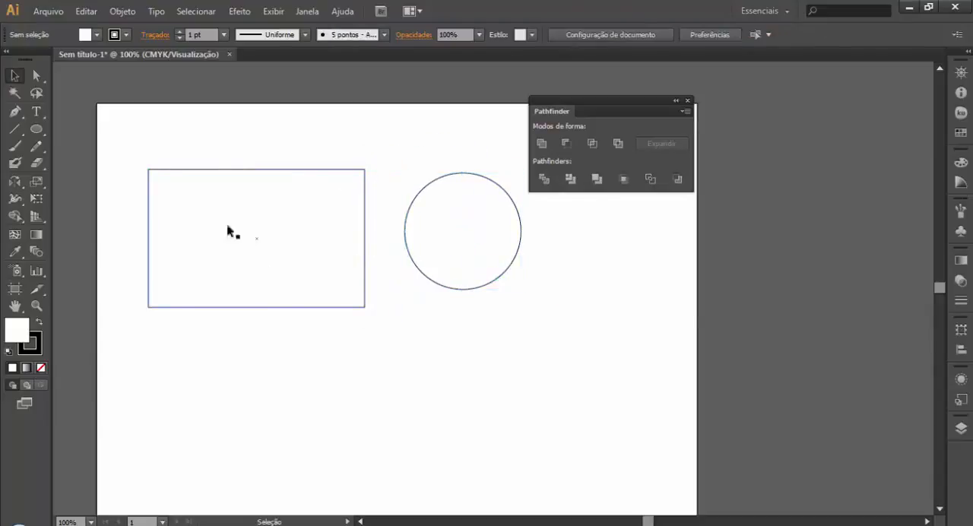
{"action": "right_click", "coordinate": [318, 235]}
{"action": "left_click", "coordinate": [219, 366]}
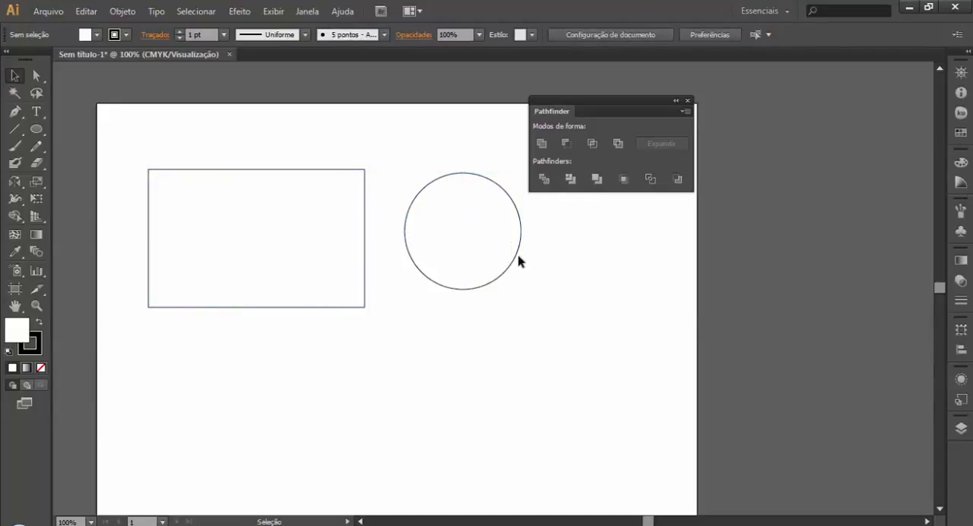
{"action": "left_click_drag", "start_coordinate": [519, 263], "coordinate": [417, 263]}
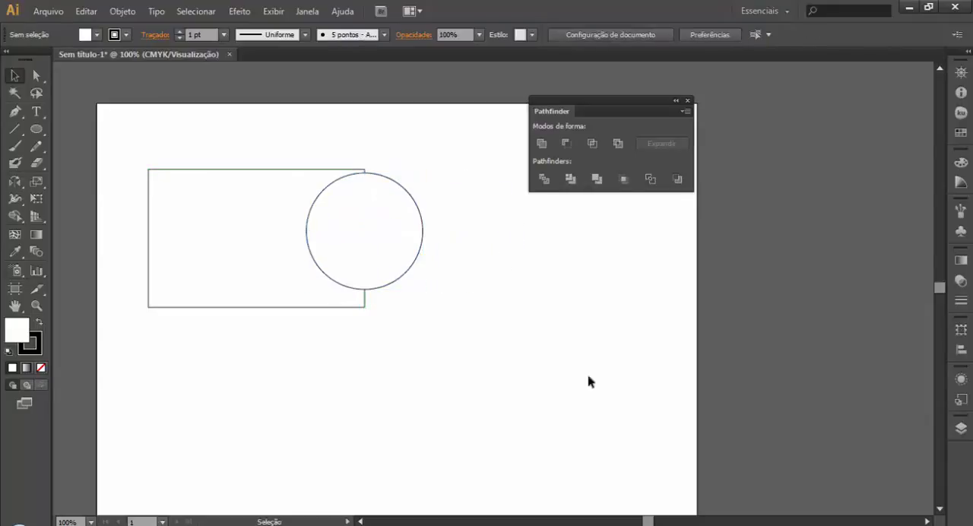
{"action": "left_click", "coordinate": [255, 218]}
{"action": "left_click", "coordinate": [433, 272]}
Step: Group the rectangle with the overlapping circle, and check that they select as a single object
{"action": "left_click_drag", "start_coordinate": [428, 150], "coordinate": [210, 390]}
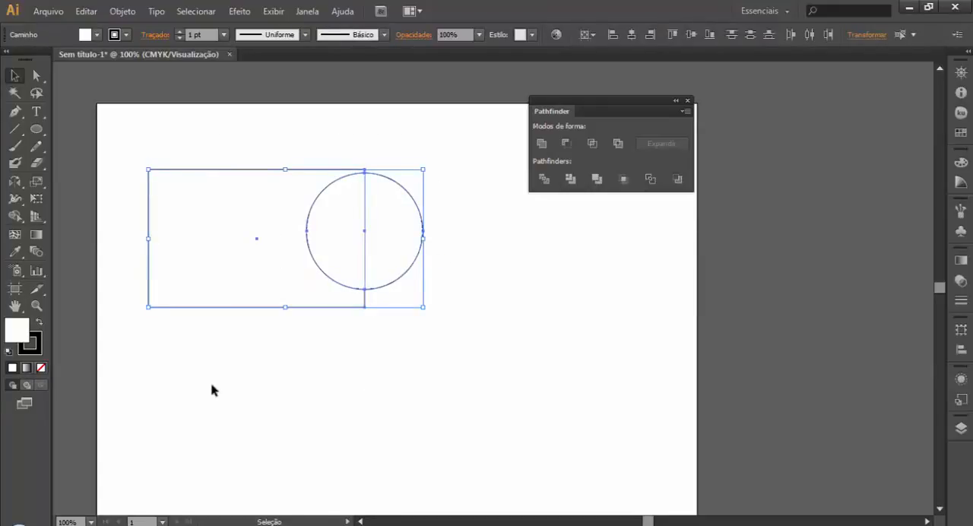
{"action": "key", "text": "a"}
{"action": "key", "text": "ctrl+g"}
{"action": "key", "text": "v"}
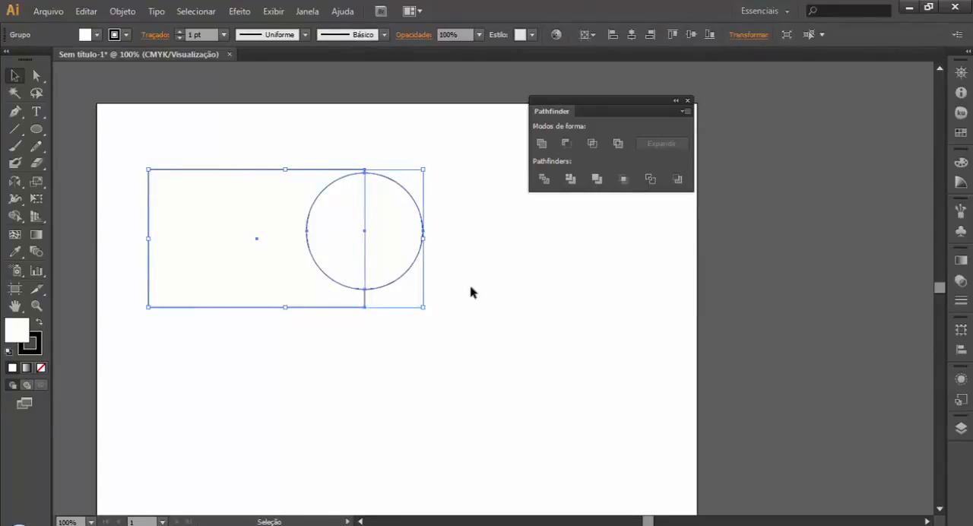
{"action": "left_click", "coordinate": [451, 299]}
{"action": "left_click", "coordinate": [380, 258]}
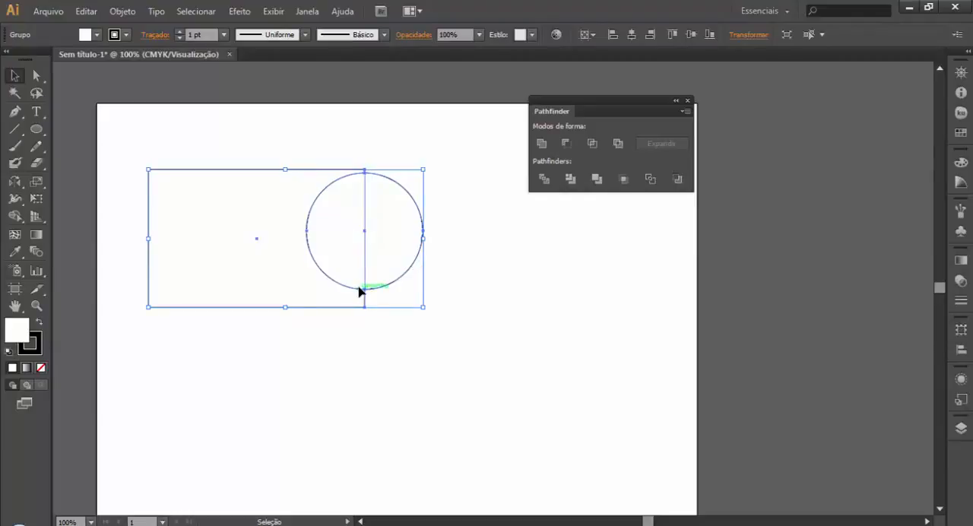
{"action": "left_click", "coordinate": [509, 279]}
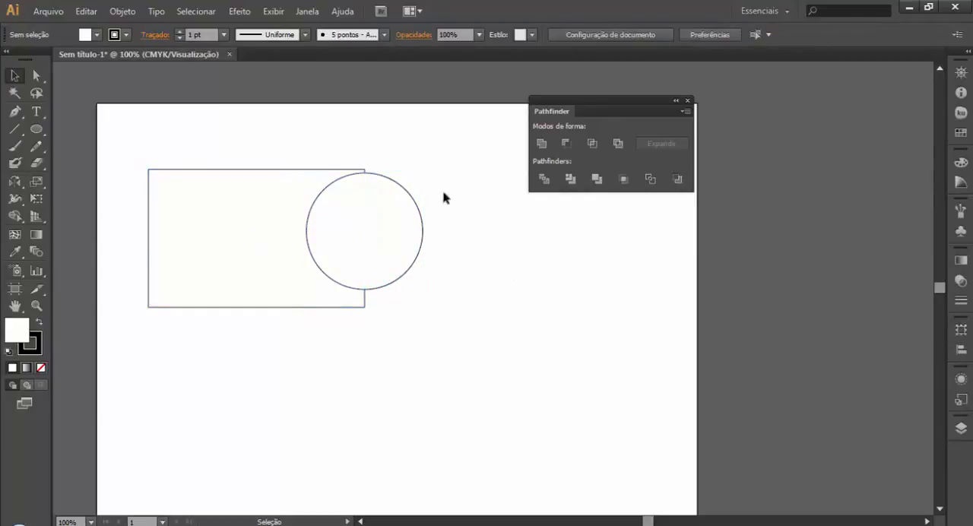
Step: Isolate the group, select the circle and the rectangle individually inside it, and leave isolation mode
{"action": "double_click", "coordinate": [360, 230]}
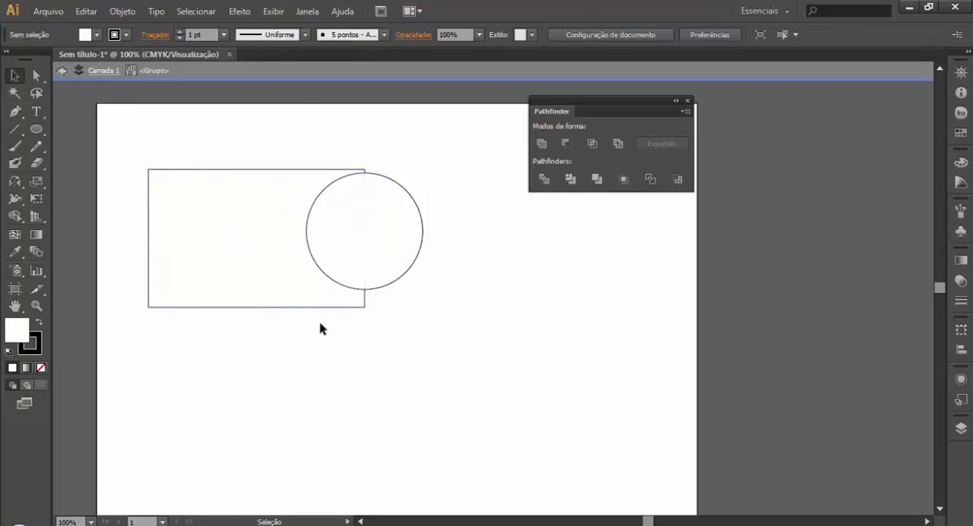
{"action": "left_click", "coordinate": [401, 240]}
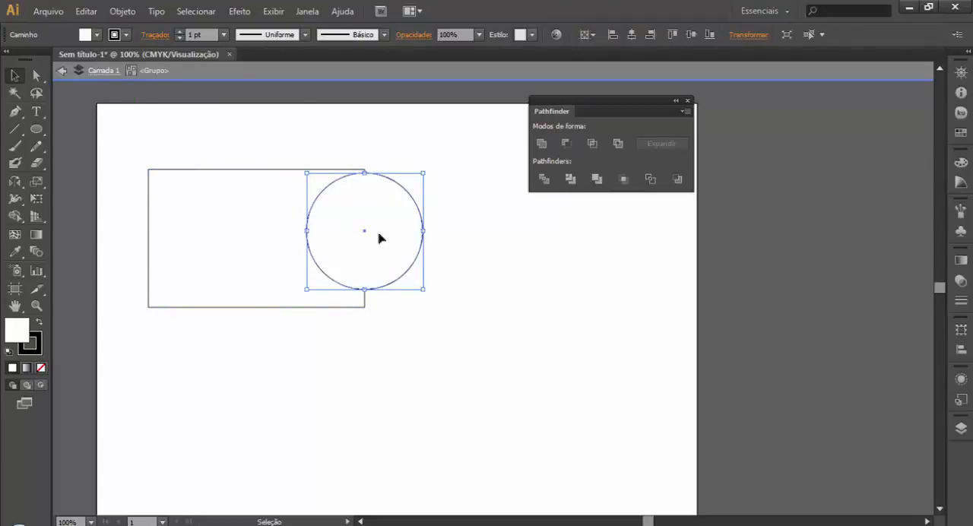
{"action": "left_click", "coordinate": [257, 227]}
{"action": "double_click", "coordinate": [453, 342]}
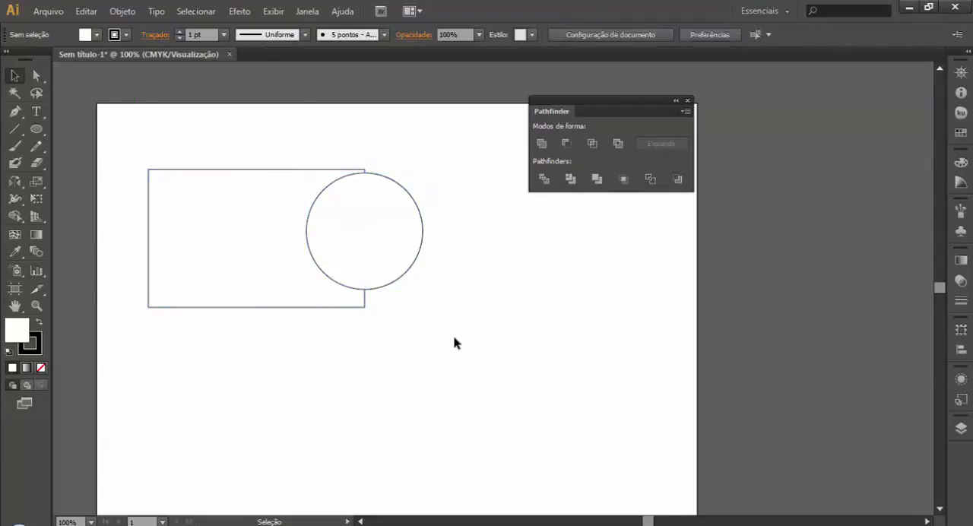
Step: Unite the ungrouped rectangle and circle with Pathfinder, and move the merged shape down the artboard
{"action": "left_click", "coordinate": [402, 278]}
{"action": "left_click", "coordinate": [501, 276]}
{"action": "left_click", "coordinate": [413, 251]}
{"action": "left_click_drag", "start_coordinate": [276, 134], "coordinate": [439, 308]}
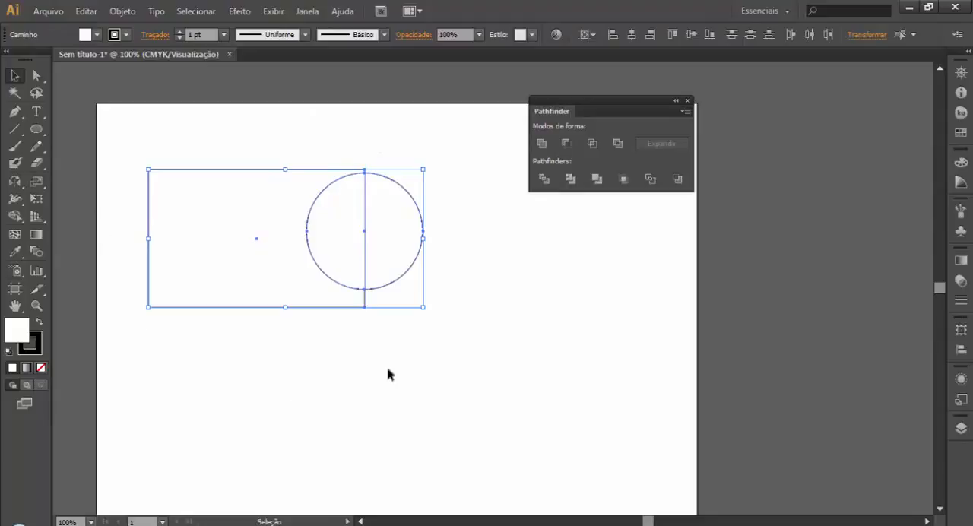
{"action": "left_click", "coordinate": [541, 143]}
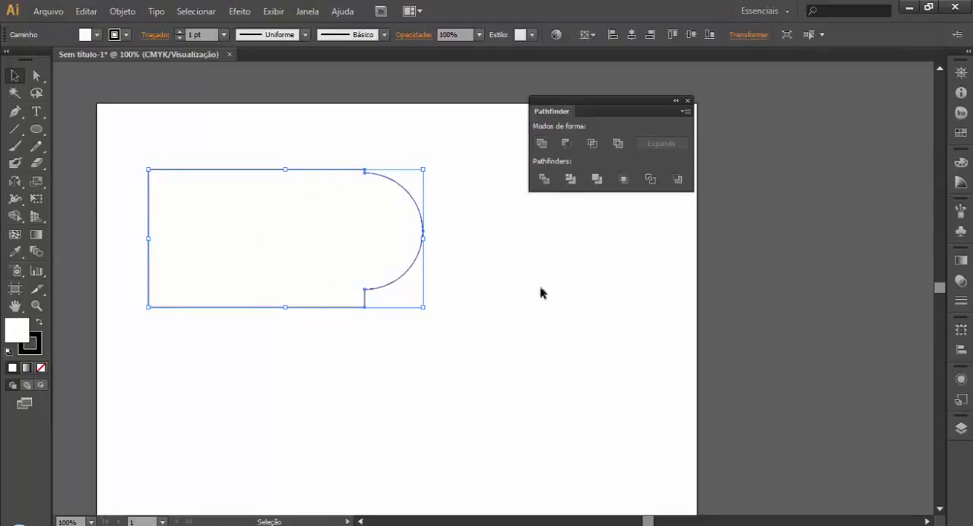
{"action": "left_click", "coordinate": [515, 403]}
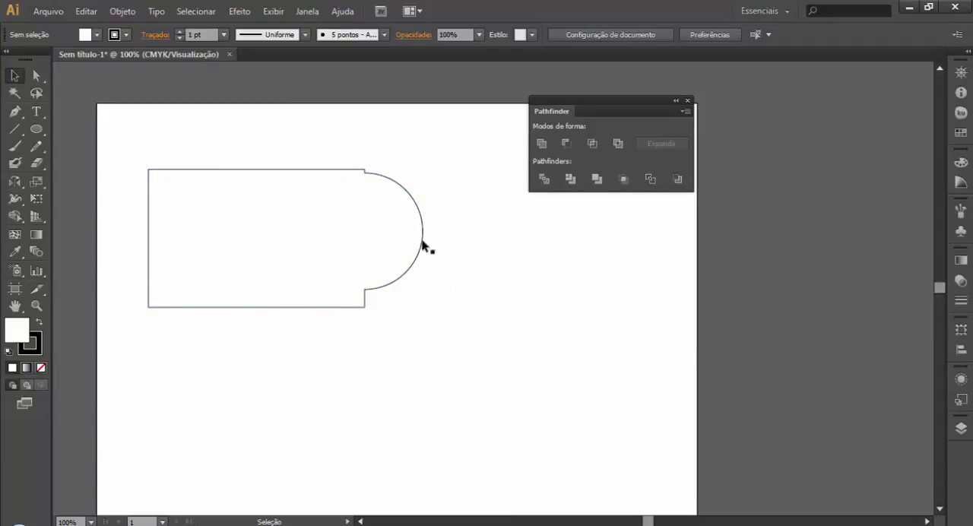
{"action": "left_click_drag", "start_coordinate": [424, 250], "coordinate": [451, 345]}
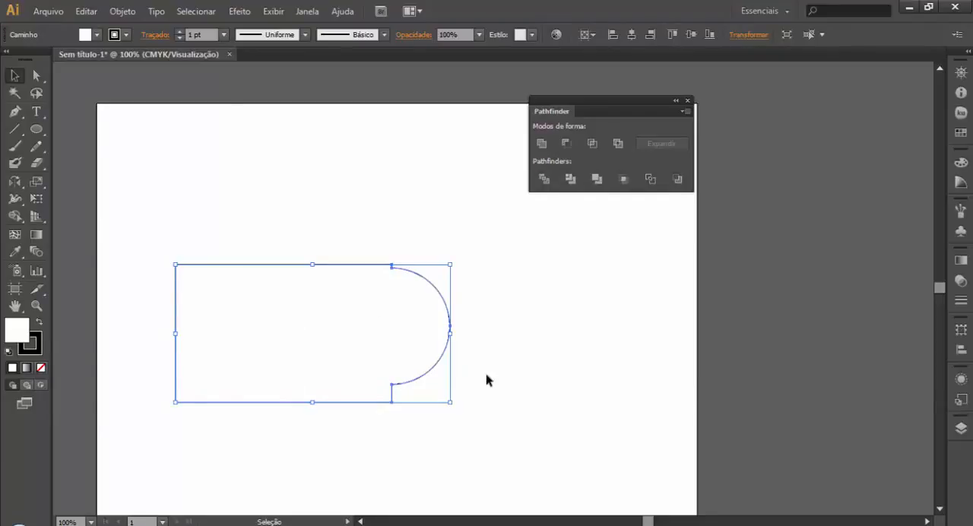
Step: Undo the move and the union of the two shapes, and clear the selection
{"action": "key", "text": "ctrl+z"}
{"action": "key", "text": "ctrl+z"}
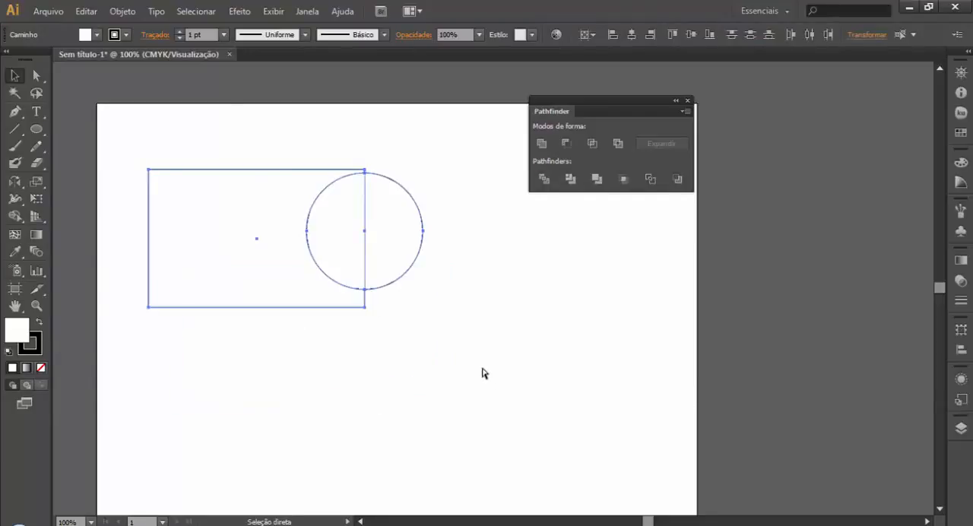
{"action": "left_click", "coordinate": [494, 381]}
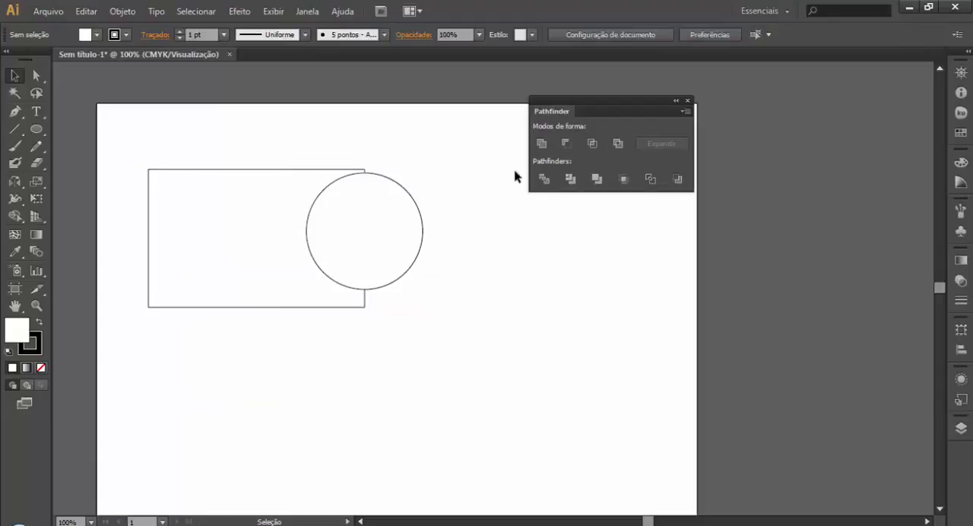
Step: Move the circle inside the right half of the rectangle, and fill both shapes with yellow
{"action": "left_click_drag", "start_coordinate": [426, 242], "coordinate": [360, 246]}
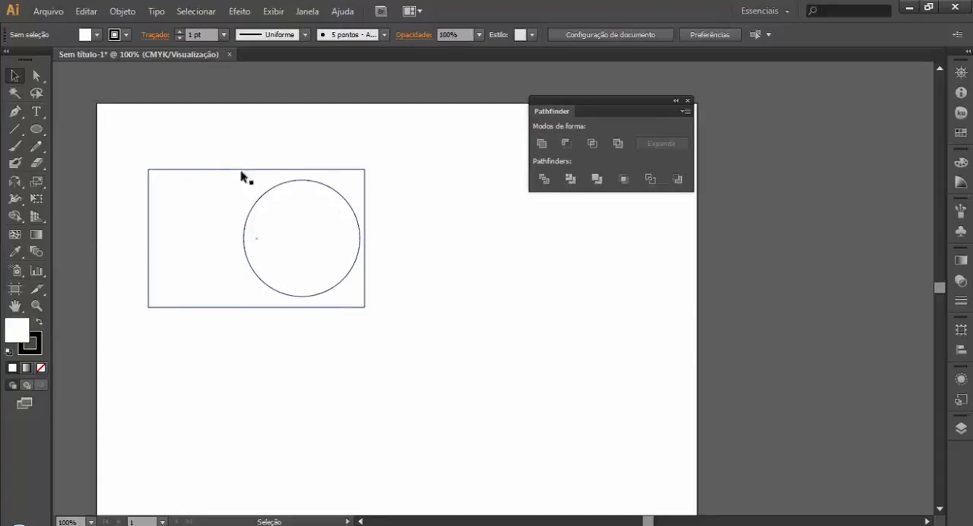
{"action": "left_click_drag", "start_coordinate": [203, 146], "coordinate": [327, 272]}
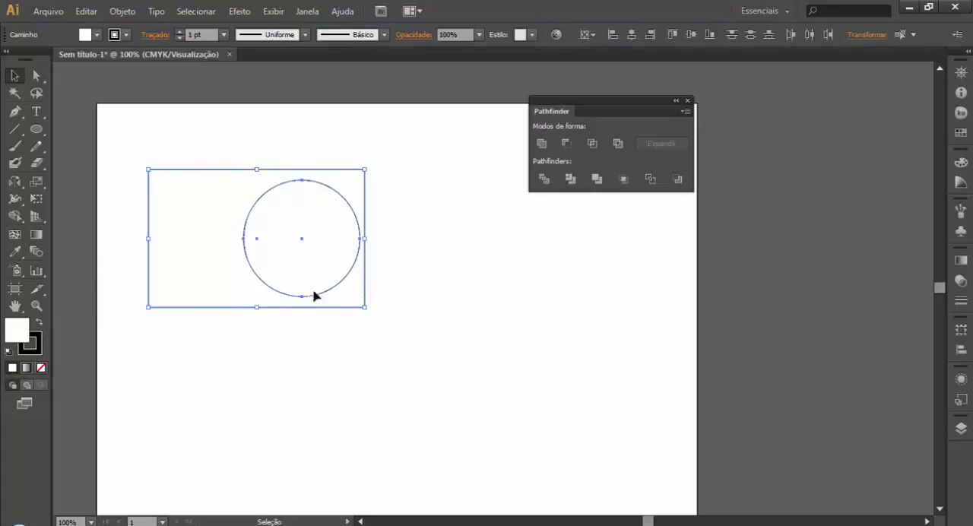
{"action": "left_click", "coordinate": [434, 393]}
{"action": "left_click_drag", "start_coordinate": [308, 127], "coordinate": [270, 249]}
{"action": "left_click", "coordinate": [961, 132]}
{"action": "left_click", "coordinate": [784, 80]}
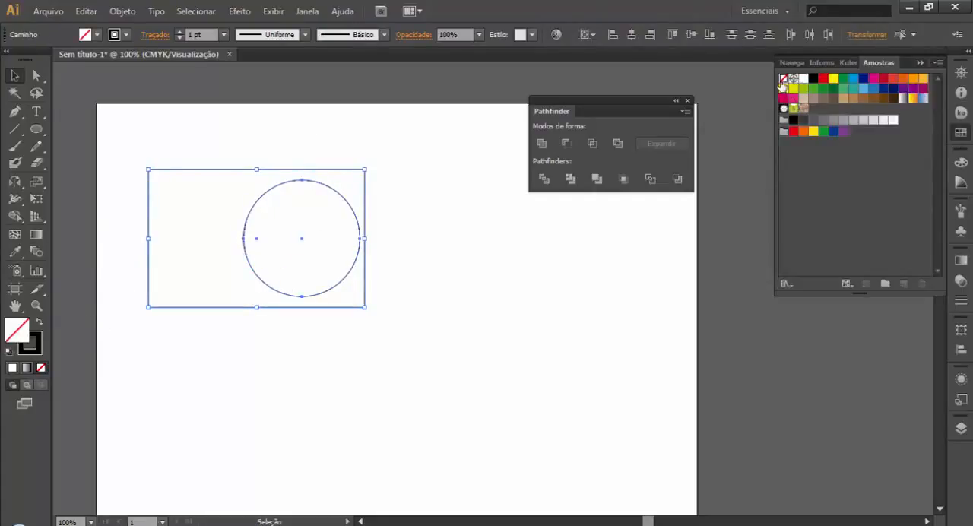
{"action": "left_click", "coordinate": [783, 88]}
{"action": "left_click", "coordinate": [476, 327]}
Step: Try the circle outside the rectangle to its right, then undo that move and clear the selection
{"action": "left_click_drag", "start_coordinate": [311, 220], "coordinate": [497, 291]}
{"action": "scroll", "coordinate": [568, 424], "scroll_direction": "left", "scroll_amount": 1}
{"action": "left_click_drag", "start_coordinate": [784, 404], "coordinate": [360, 371]}
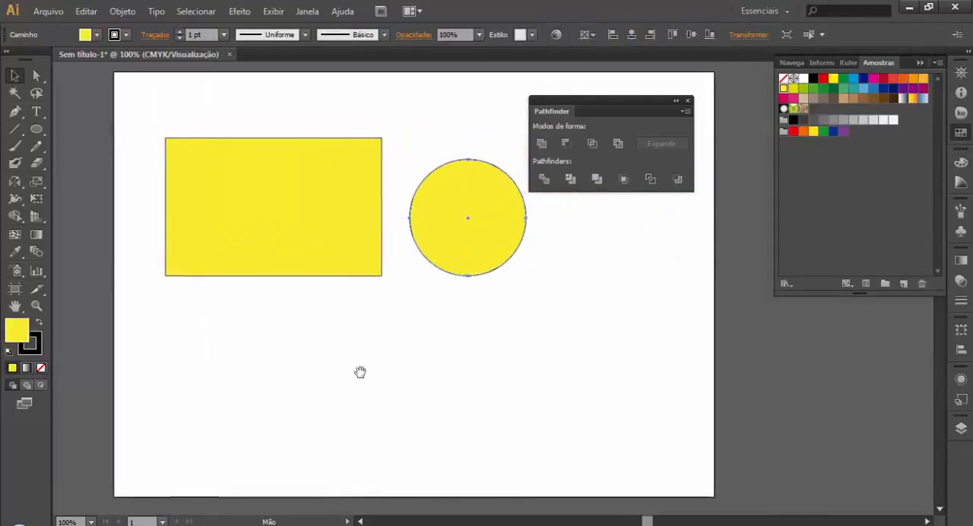
{"action": "key", "text": "ctrl+z"}
{"action": "left_click", "coordinate": [478, 367]}
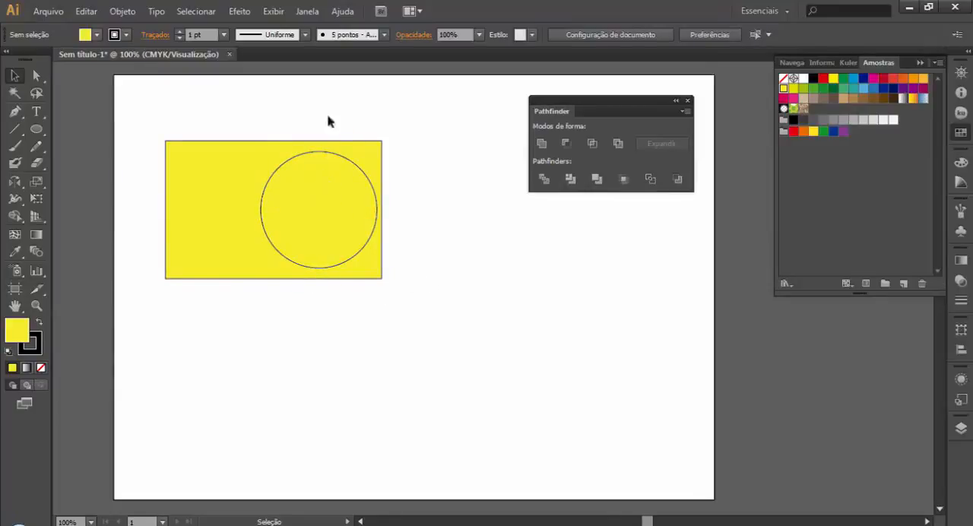
Step: Reset the circle inside the yellow rectangle to the default white fill and black stroke
{"action": "left_click", "coordinate": [359, 251]}
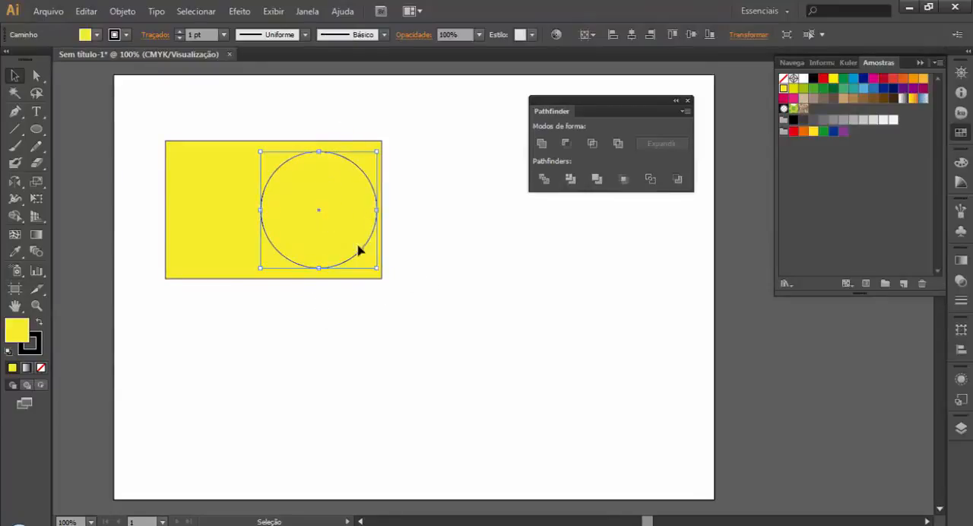
{"action": "left_click", "coordinate": [9, 351]}
{"action": "left_click", "coordinate": [291, 436]}
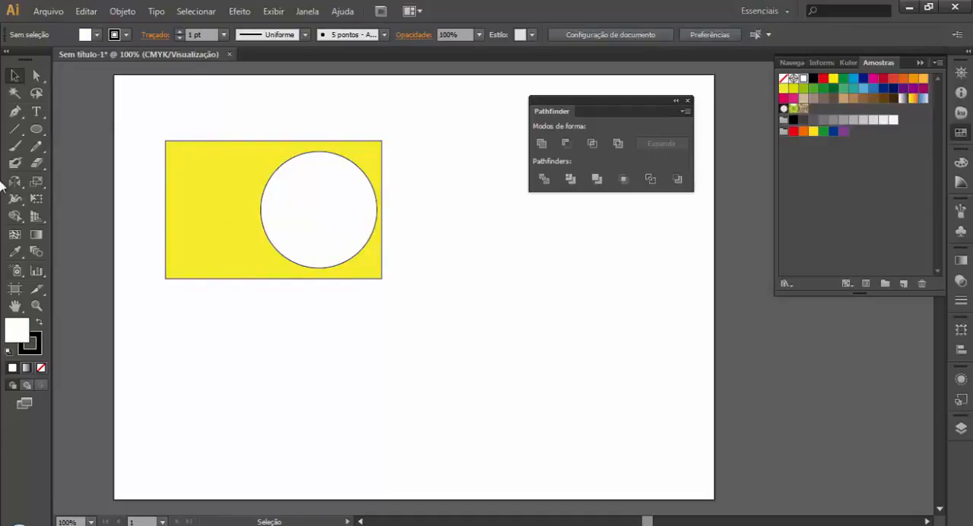
Step: Draw a large ellipse overlapping the circle and the rectangle's right part, and fill it with purple
{"action": "left_click", "coordinate": [35, 130]}
{"action": "left_click_drag", "start_coordinate": [275, 91], "coordinate": [570, 414]}
{"action": "left_click", "coordinate": [843, 131]}
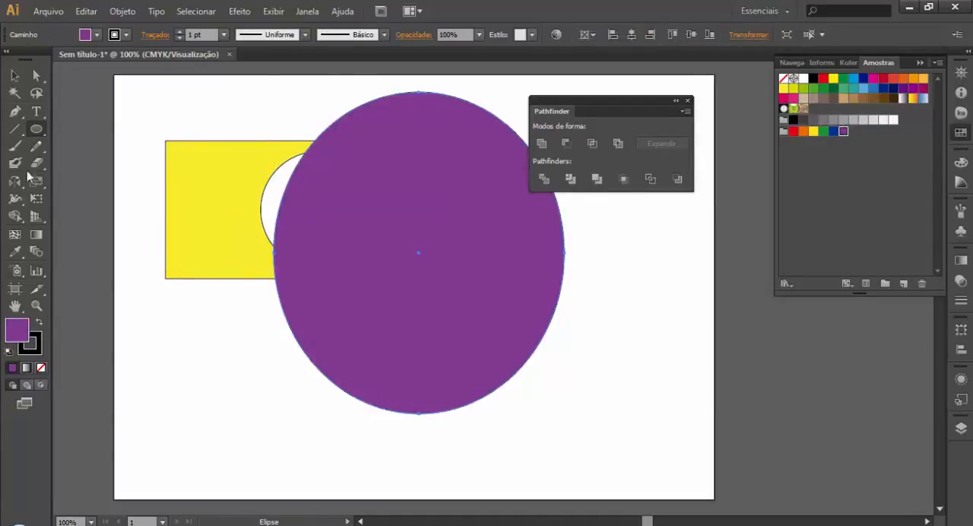
Step: Send the purple ellipse to the back, behind the rectangle and the circle, and clear the selection
{"action": "left_click", "coordinate": [15, 76]}
{"action": "right_click", "coordinate": [398, 339]}
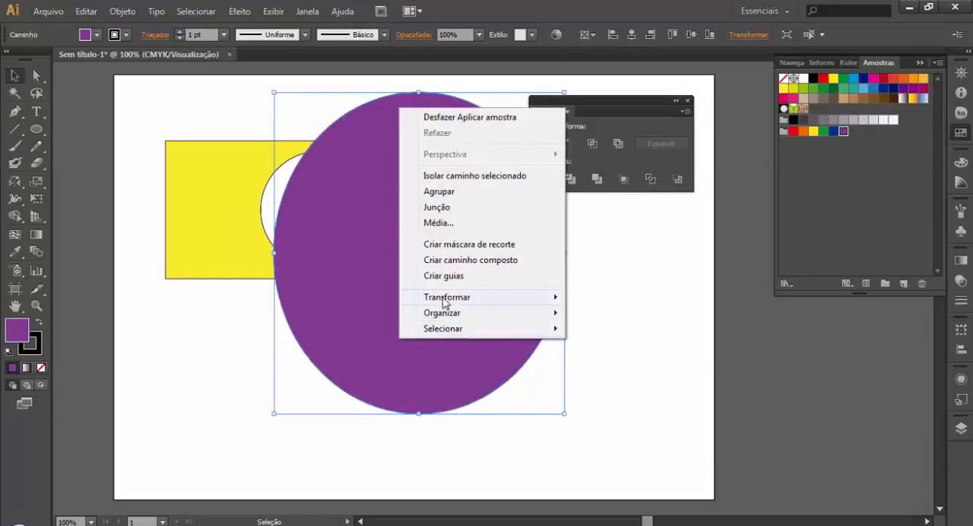
{"action": "mouse_move", "coordinate": [443, 314]}
{"action": "left_click", "coordinate": [640, 365]}
{"action": "left_click", "coordinate": [525, 498]}
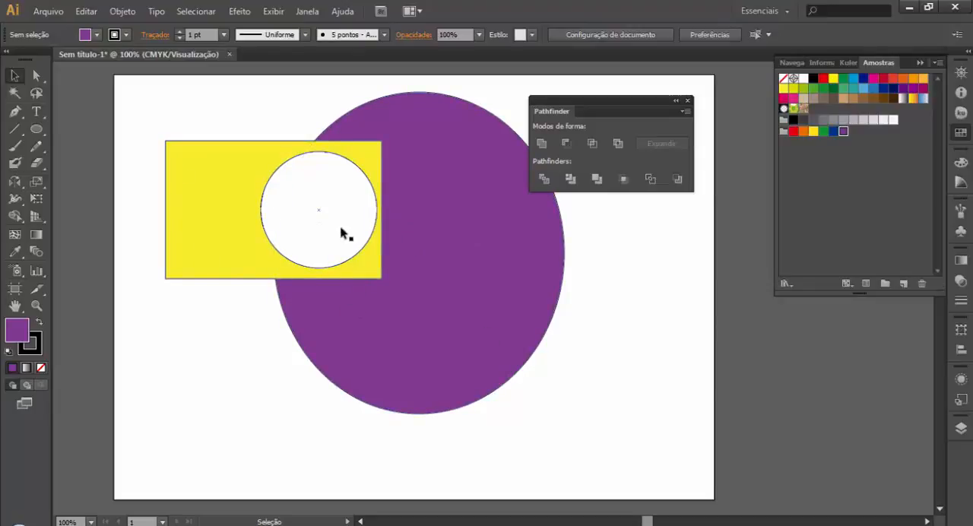
Step: Select the white circle and the yellow rectangle, and combine them with Pathfinder's Exclude mode
{"action": "key", "text": "a"}
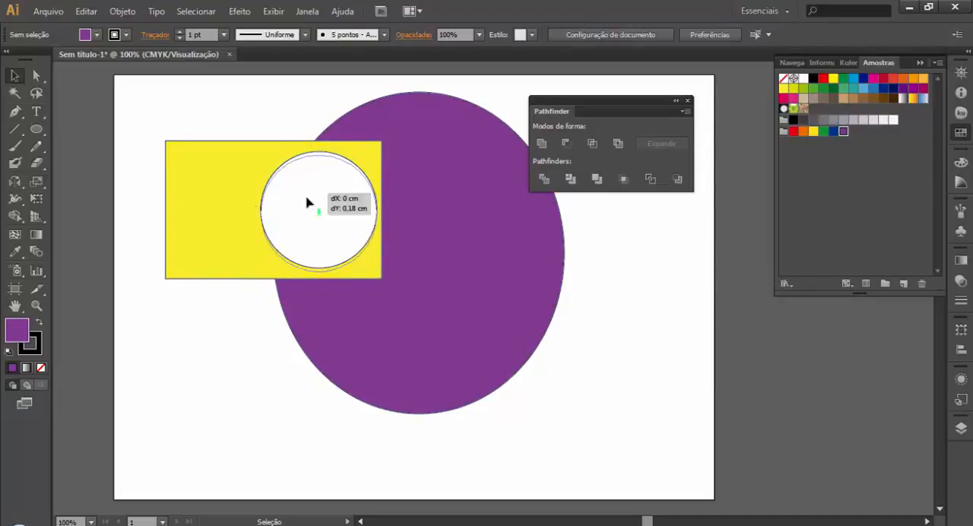
{"action": "left_click", "coordinate": [310, 202]}
{"action": "key", "text": "v"}
{"action": "left_click", "coordinate": [184, 209], "text": "shift"}
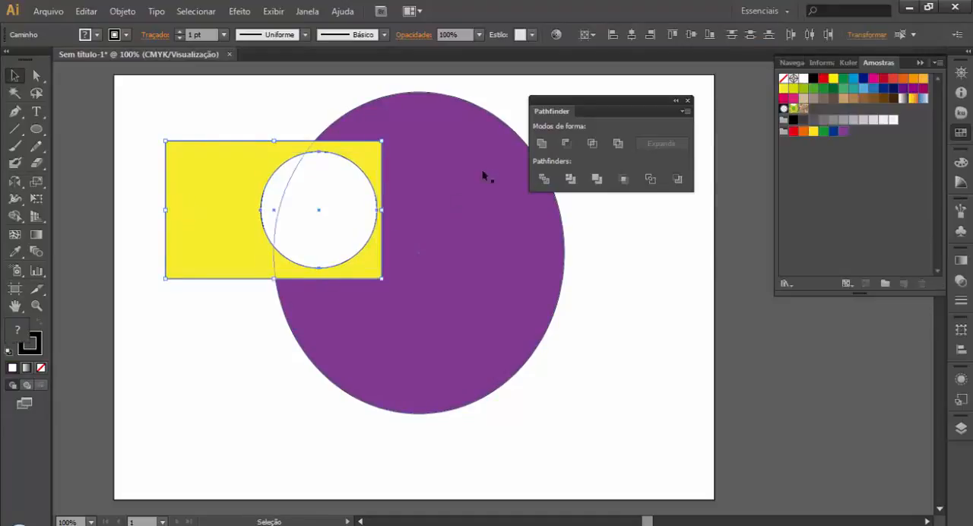
{"action": "left_click", "coordinate": [622, 146]}
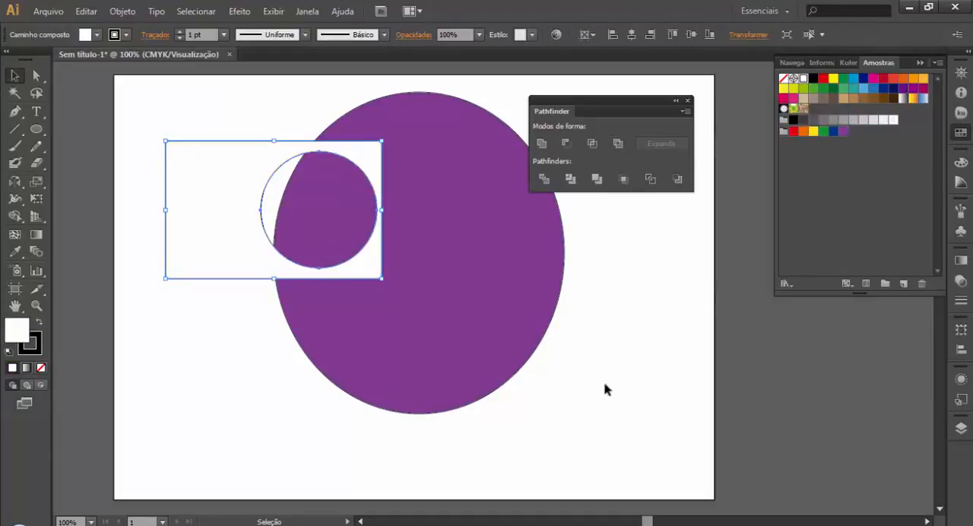
{"action": "left_click", "coordinate": [751, 370]}
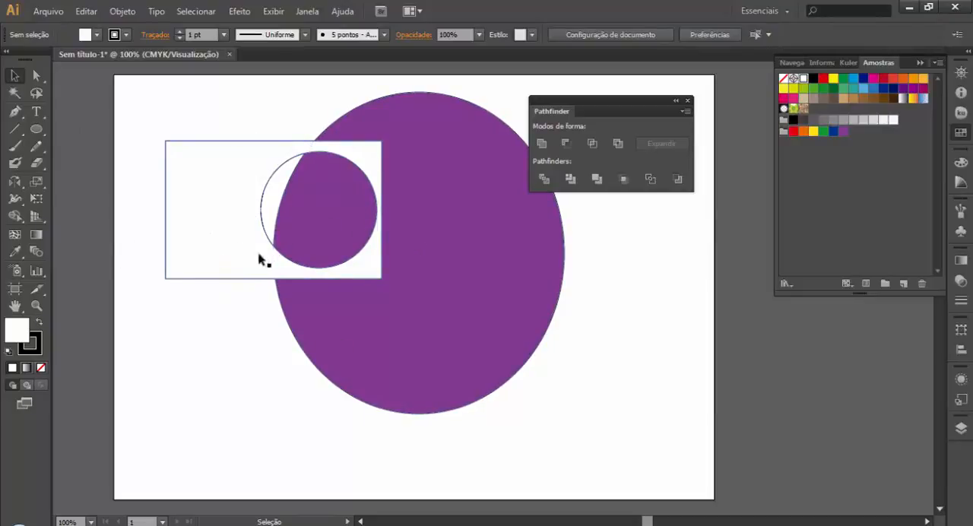
Step: Fill the compound rectangle with yellow and move it down over the lower-left part of the purple ellipse
{"action": "left_click", "coordinate": [206, 232]}
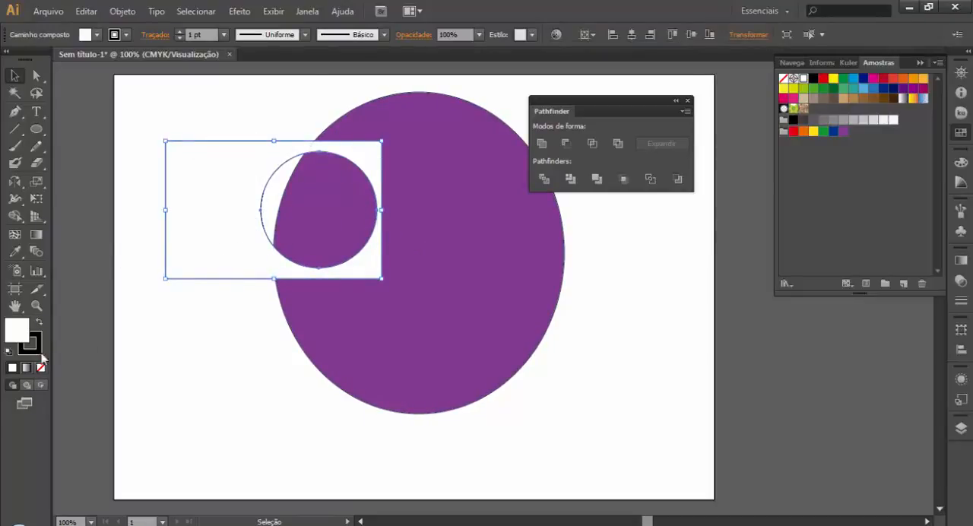
{"action": "left_click", "coordinate": [783, 88]}
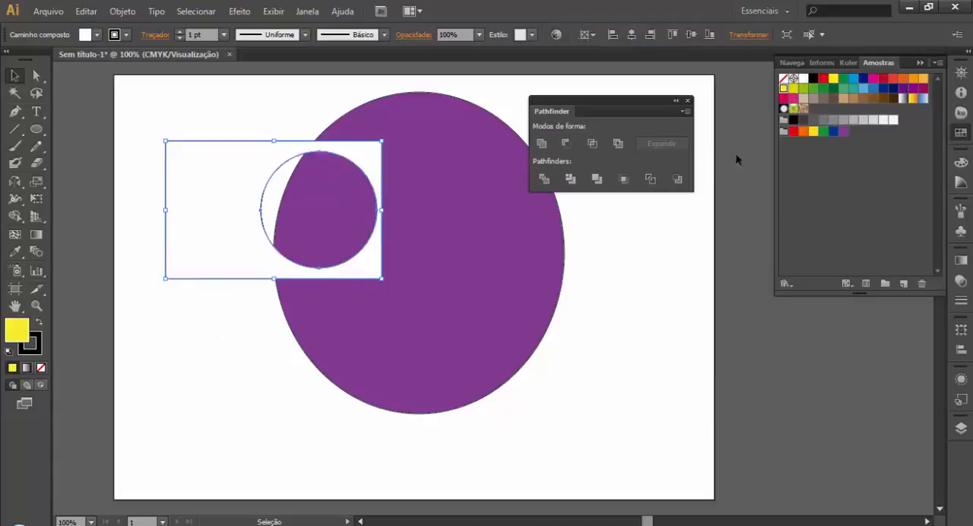
{"action": "left_click", "coordinate": [678, 316]}
{"action": "left_click_drag", "start_coordinate": [195, 252], "coordinate": [151, 364]}
{"action": "left_click", "coordinate": [402, 477]}
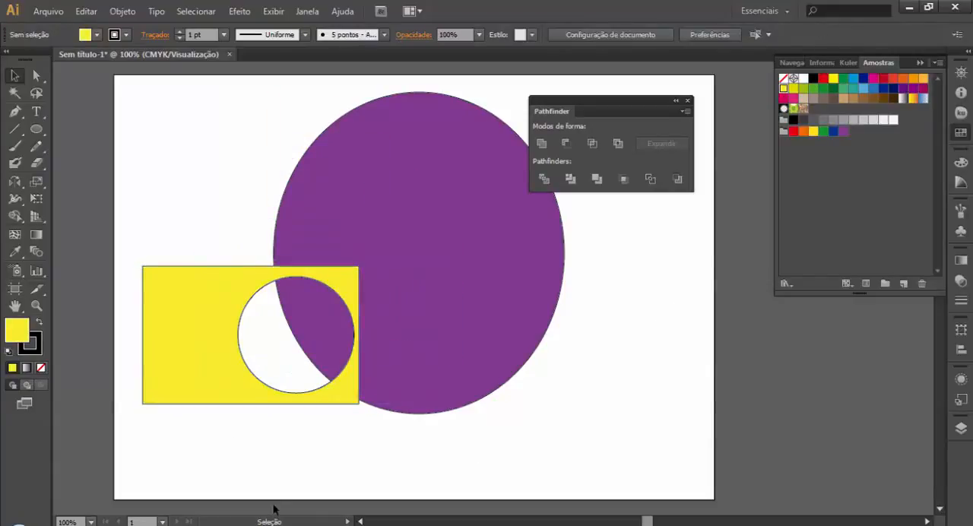
Step: Delete the purple ellipse, and undo the edits back to the yellow circle inside the yellow rectangle
{"action": "left_click", "coordinate": [415, 345]}
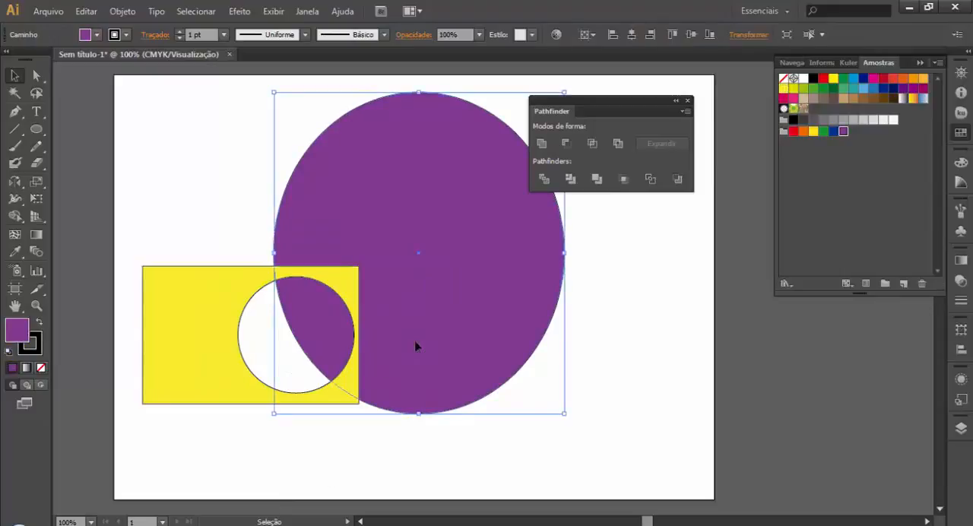
{"action": "key", "text": "Delete"}
{"action": "key", "text": "ctrl+z"}
{"action": "key", "text": "ctrl+z"}
{"action": "key", "text": "ctrl+z"}
{"action": "key", "text": "ctrl+z"}
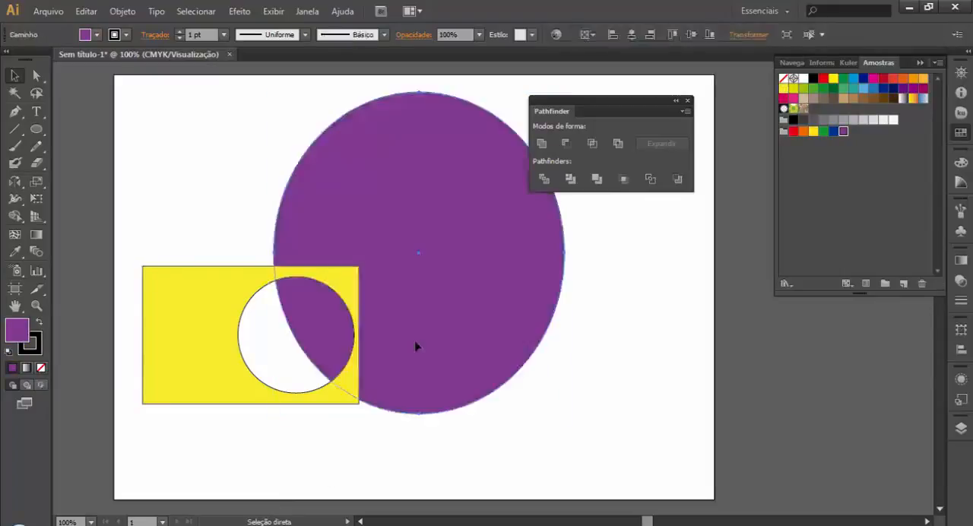
{"action": "key", "text": "ctrl+z"}
{"action": "key", "text": "ctrl+z"}
{"action": "key", "text": "ctrl+z"}
{"action": "key", "text": "ctrl+z"}
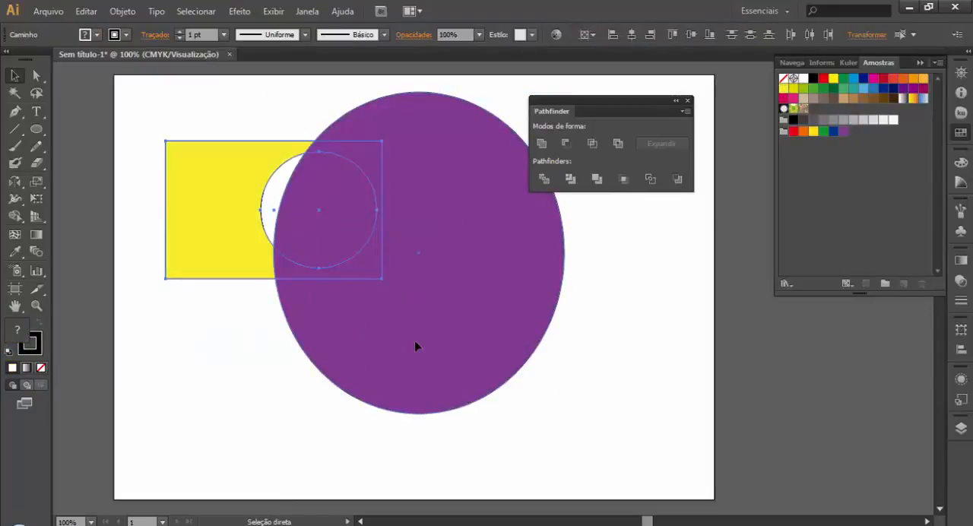
{"action": "key", "text": "ctrl+z"}
{"action": "key", "text": "ctrl+z"}
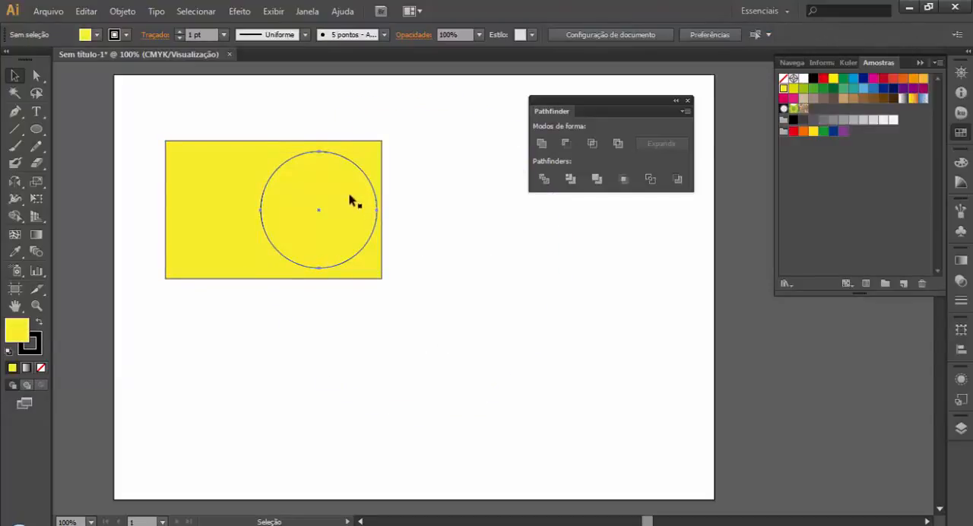
Step: Move the circle horizontally so that it straddles the rectangle's right edge
{"action": "left_click_drag", "start_coordinate": [351, 201], "coordinate": [402, 232]}
{"action": "left_click", "coordinate": [510, 285]}
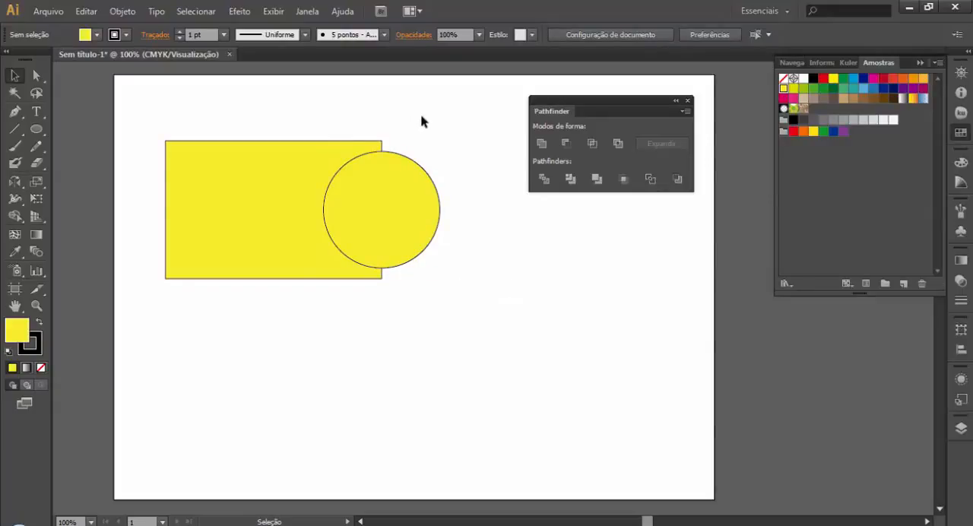
Step: Split the rectangle and circle with Pathfinder's Divide, try moving the resulting group, and undo that move
{"action": "left_click_drag", "start_coordinate": [421, 119], "coordinate": [304, 247]}
{"action": "left_click", "coordinate": [542, 179]}
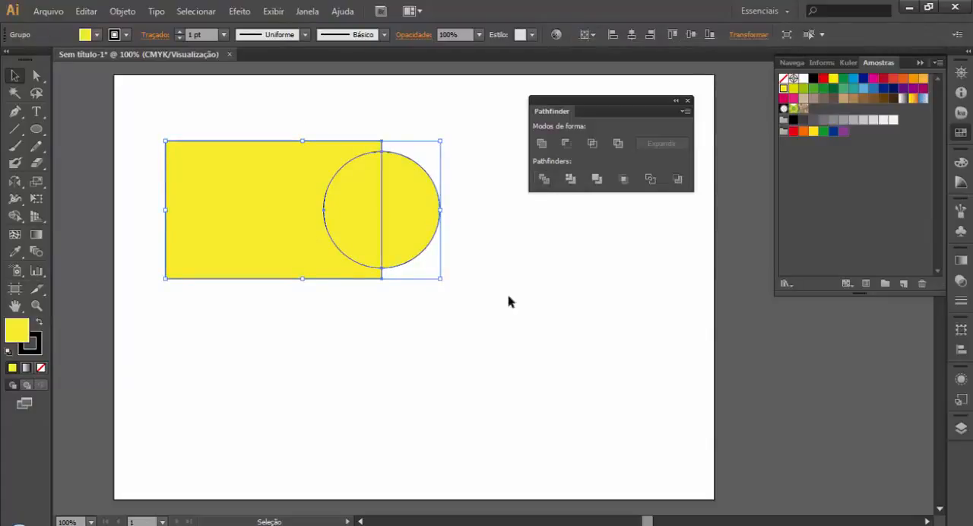
{"action": "left_click", "coordinate": [471, 319]}
{"action": "left_click_drag", "start_coordinate": [435, 220], "coordinate": [495, 273]}
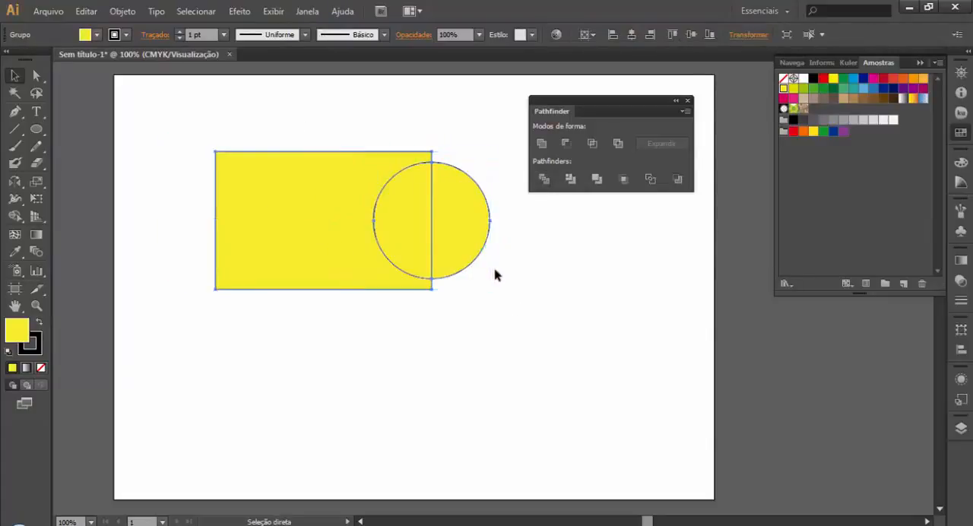
{"action": "key", "text": "ctrl+z"}
Step: Ungroup the divided pieces and pull both half circles away from the rectangle
{"action": "left_click", "coordinate": [471, 263]}
{"action": "right_click", "coordinate": [423, 202]}
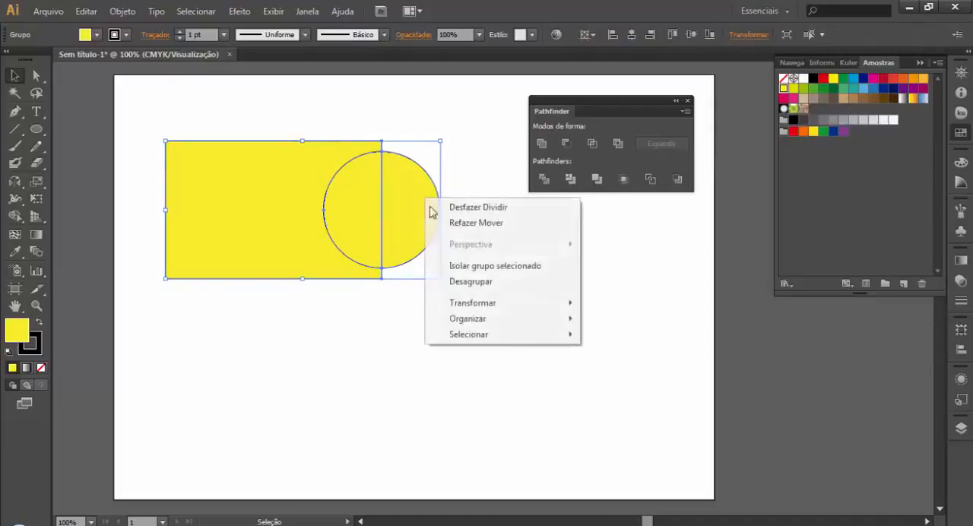
{"action": "left_click", "coordinate": [502, 280]}
{"action": "left_click_drag", "start_coordinate": [417, 209], "coordinate": [567, 337]}
{"action": "left_click", "coordinate": [664, 403]}
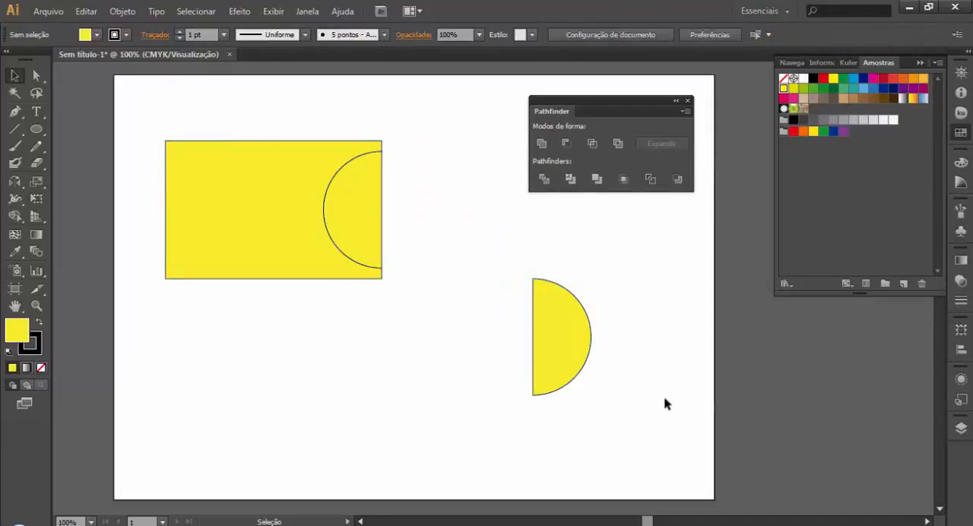
{"action": "left_click_drag", "start_coordinate": [363, 261], "coordinate": [322, 428]}
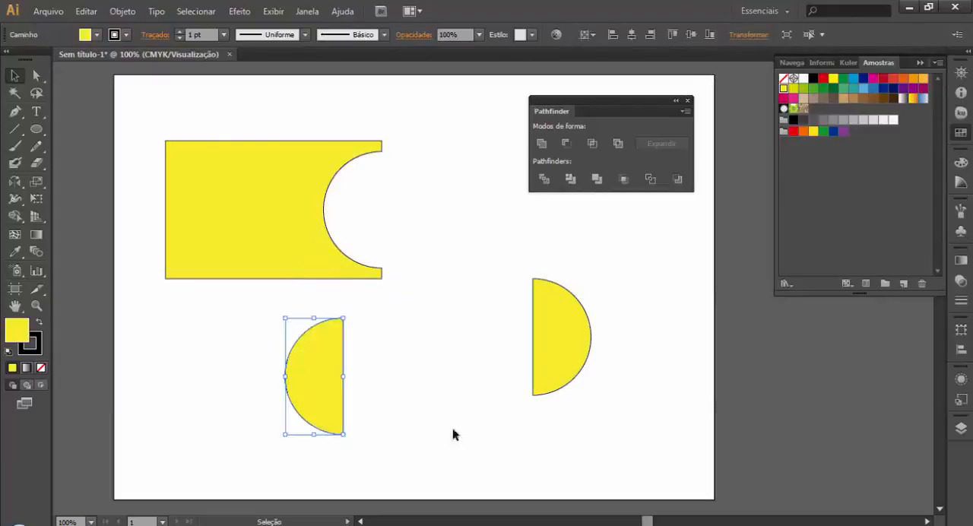
{"action": "left_click", "coordinate": [454, 434]}
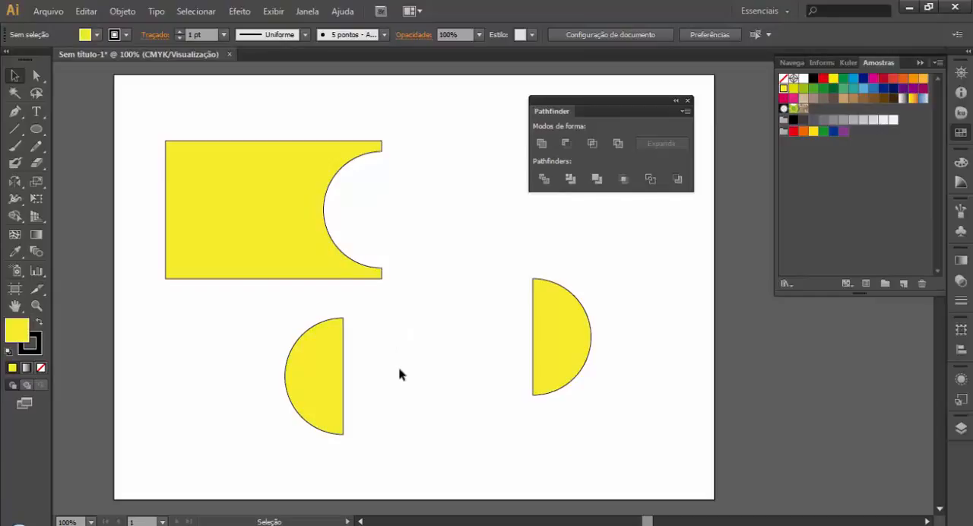
Step: Undo the piece moves, the ungrouping and the Divide operation, restoring the whole rectangle and circle
{"action": "key", "text": "ctrl+z"}
{"action": "key", "text": "ctrl+z"}
{"action": "key", "text": "ctrl+z"}
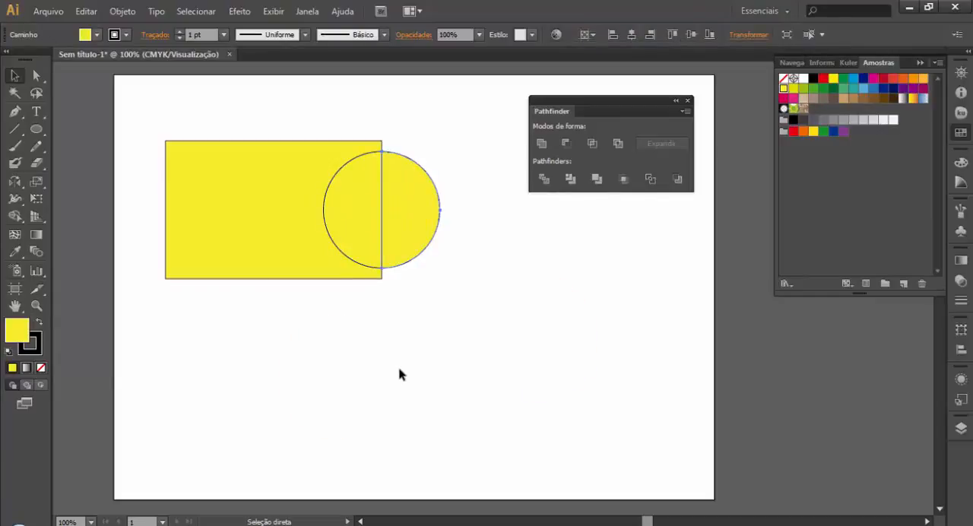
{"action": "key", "text": "v"}
{"action": "left_click", "coordinate": [467, 320]}
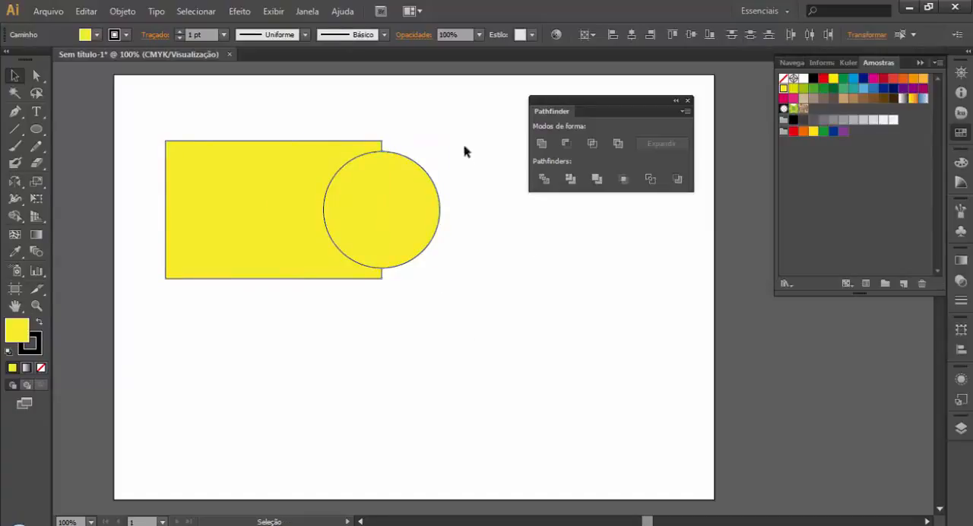
Step: Select the rectangle and the overlapping circle, and group them
{"action": "left_click_drag", "start_coordinate": [465, 147], "coordinate": [228, 282]}
{"action": "right_click", "coordinate": [358, 229]}
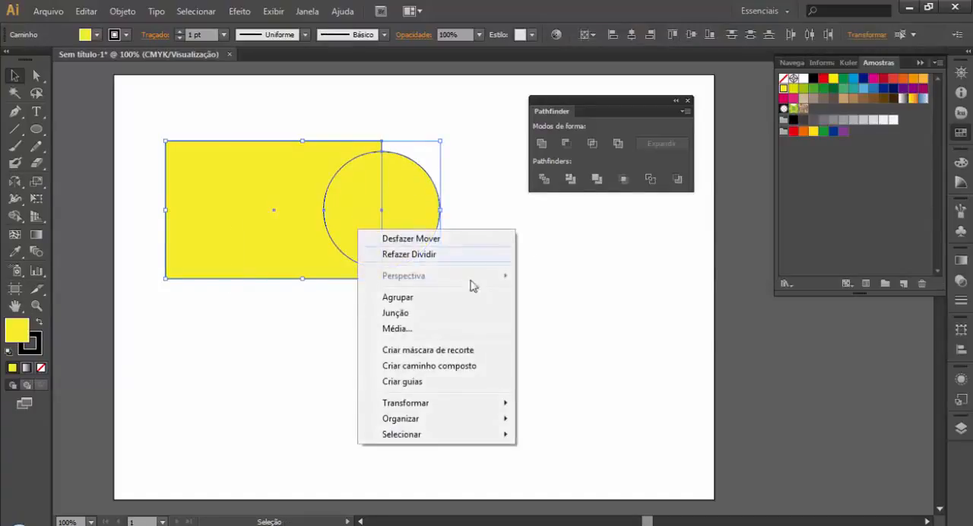
{"action": "left_click", "coordinate": [247, 354]}
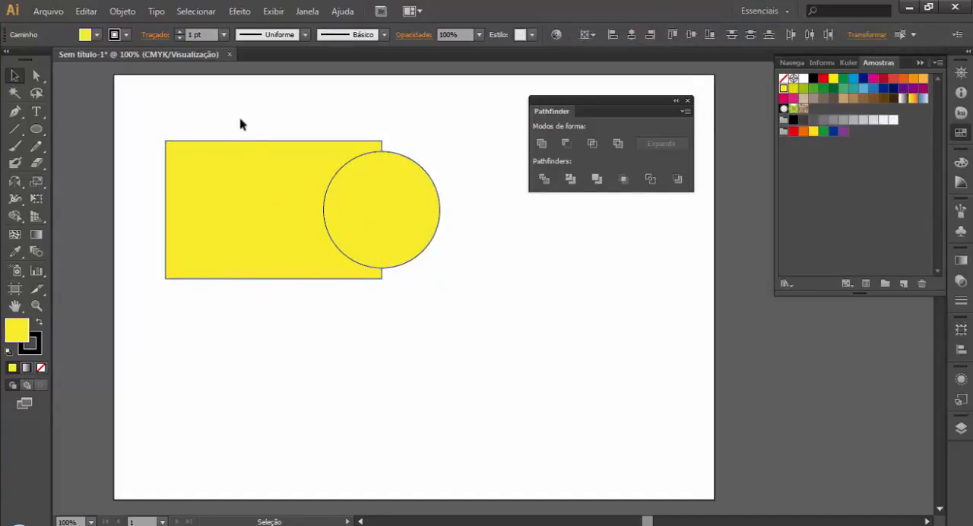
{"action": "left_click_drag", "start_coordinate": [228, 91], "coordinate": [491, 402]}
{"action": "key", "text": "ctrl+g"}
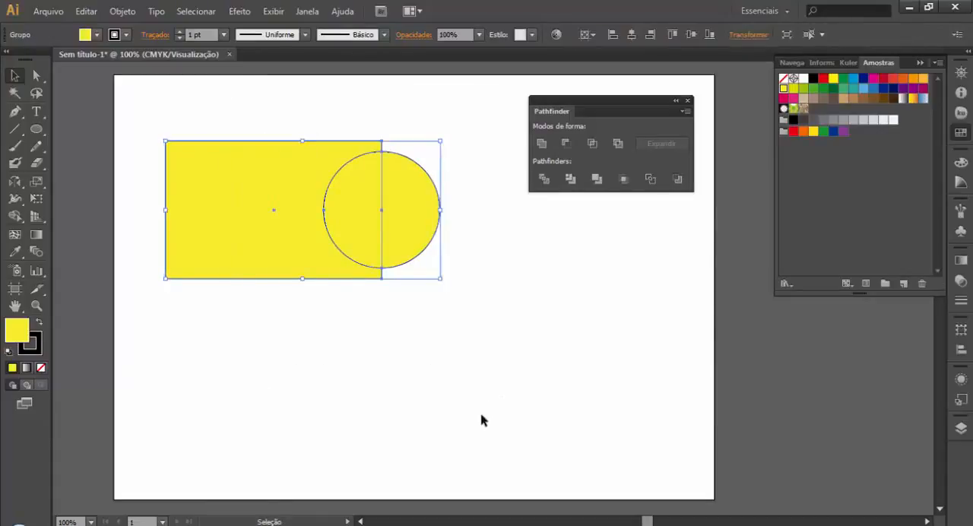
{"action": "left_click", "coordinate": [481, 416]}
Step: Apply Pathfinder's Divide to the grouped rectangle and circle, and ungroup the resulting pieces
{"action": "left_click", "coordinate": [399, 217]}
{"action": "left_click", "coordinate": [550, 178]}
{"action": "left_click", "coordinate": [525, 336]}
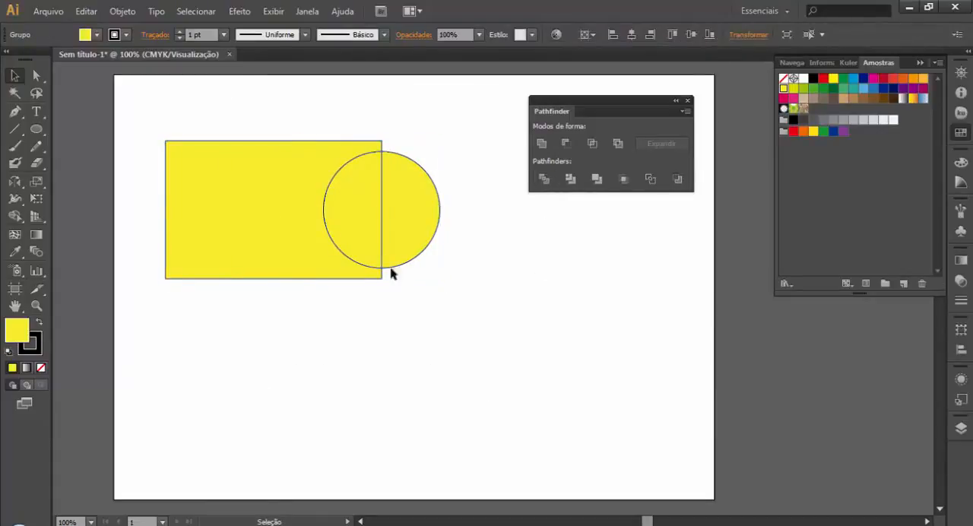
{"action": "left_click", "coordinate": [410, 239]}
{"action": "right_click", "coordinate": [410, 237]}
{"action": "left_click", "coordinate": [458, 319]}
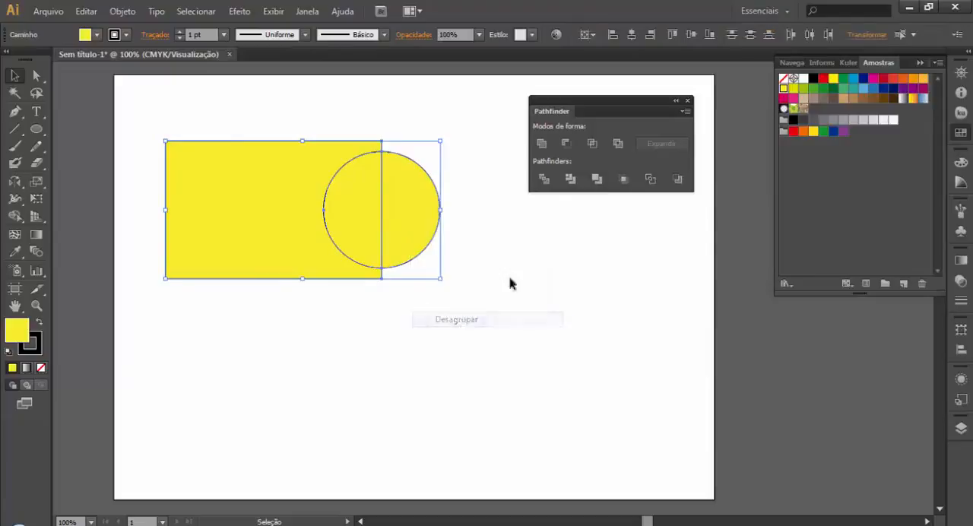
Step: Move the outer half circle to the lower right and the inner half circle below the rectangle
{"action": "left_click", "coordinate": [510, 282]}
{"action": "left_click_drag", "start_coordinate": [415, 203], "coordinate": [600, 334]}
{"action": "left_click_drag", "start_coordinate": [336, 211], "coordinate": [206, 366]}
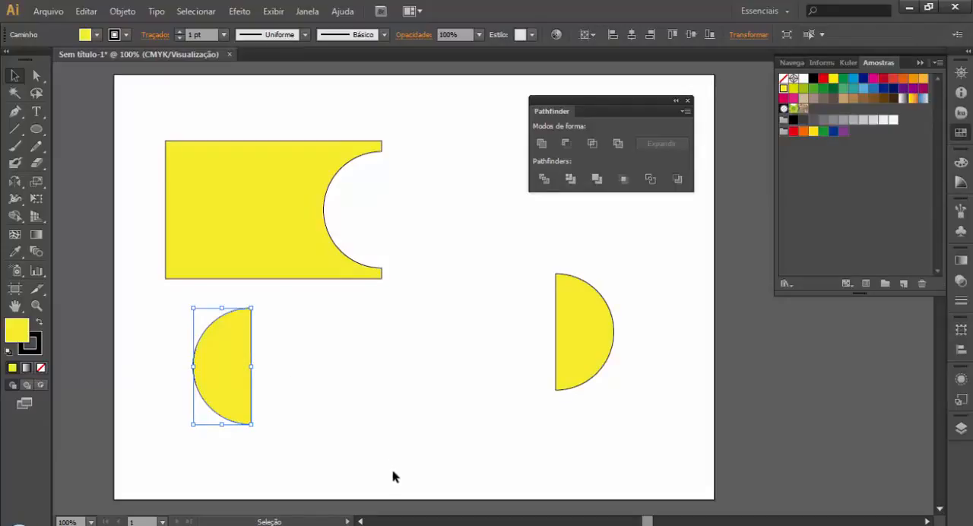
Step: Undo the half-circle moves, the ungrouping and the Divide operation on the grouped shapes
{"action": "key", "text": "a"}
{"action": "key", "text": "ctrl+z"}
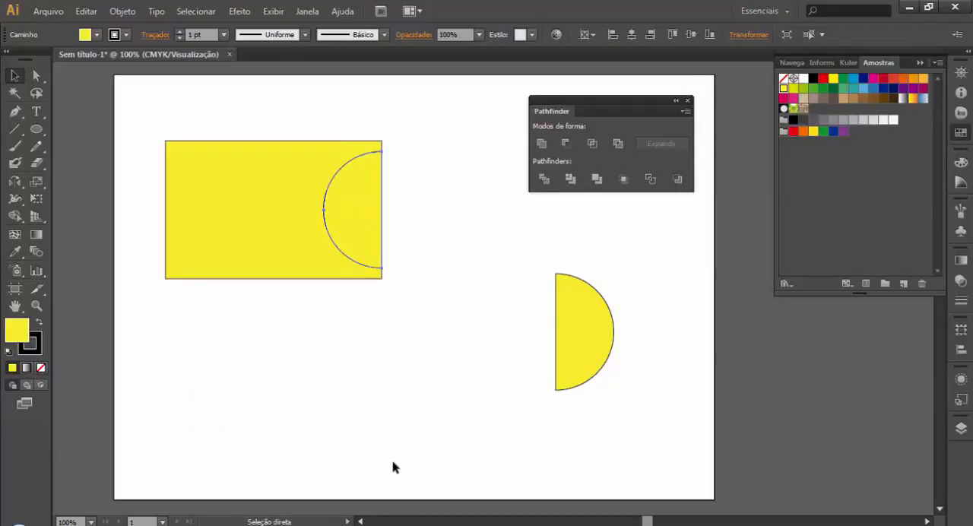
{"action": "key", "text": "ctrl+z"}
{"action": "left_click", "coordinate": [432, 326]}
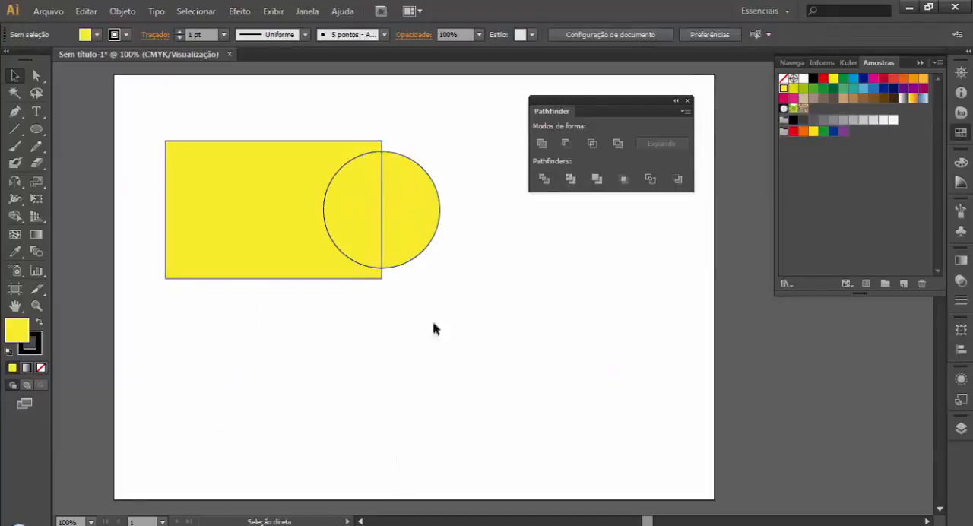
{"action": "key", "text": "v"}
{"action": "key", "text": "ctrl+a"}
{"action": "left_click", "coordinate": [436, 146]}
Step: Ungroup the rectangle and circle into separate paths, and select both of them again
{"action": "left_click_drag", "start_coordinate": [461, 108], "coordinate": [133, 338]}
{"action": "right_click", "coordinate": [247, 275]}
{"action": "left_click", "coordinate": [328, 355]}
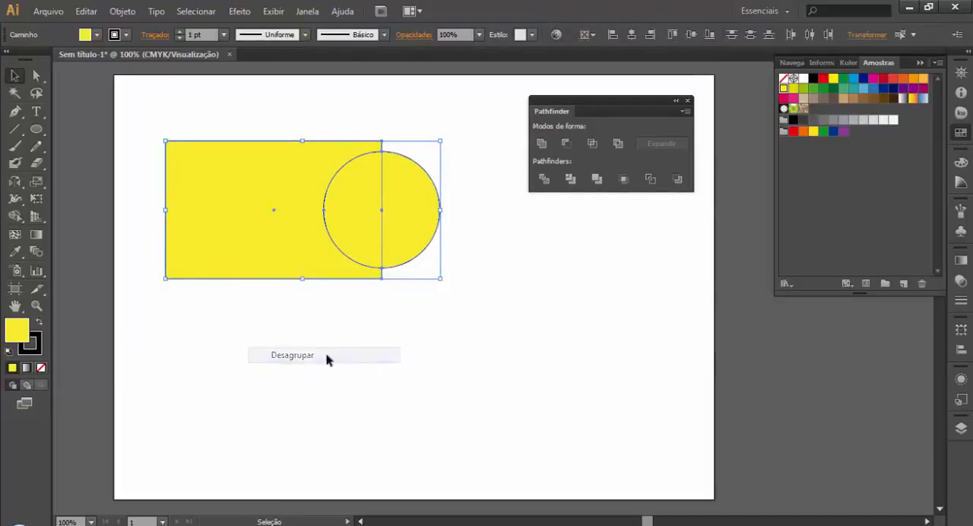
{"action": "left_click", "coordinate": [424, 375]}
{"action": "left_click_drag", "start_coordinate": [453, 100], "coordinate": [248, 384]}
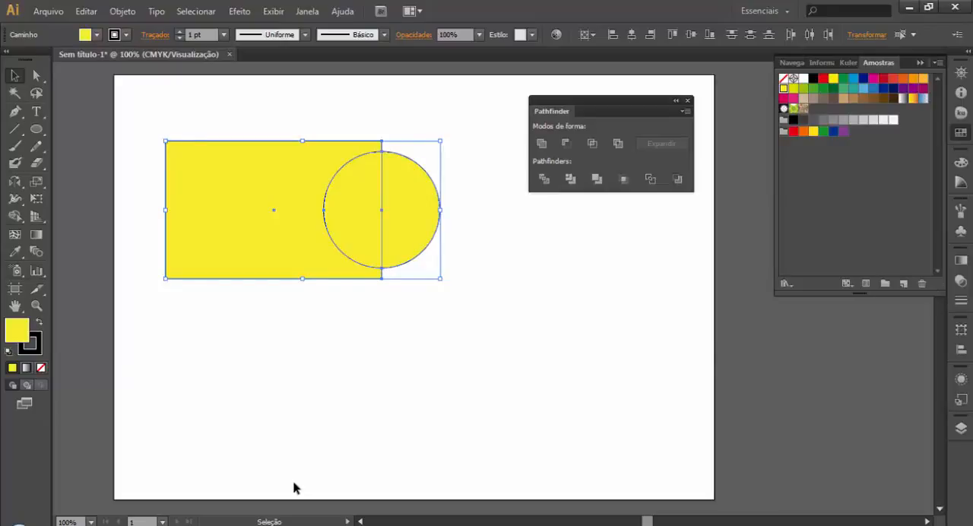
Step: Duplicate the circle onto the left part of the rectangle's bottom edge
{"action": "left_click", "coordinate": [377, 428]}
{"action": "left_click_drag", "start_coordinate": [414, 248], "coordinate": [278, 330]}
Step: Group the rectangle with both circles, and split the group using Pathfinder's Divide
{"action": "left_click_drag", "start_coordinate": [421, 90], "coordinate": [90, 338]}
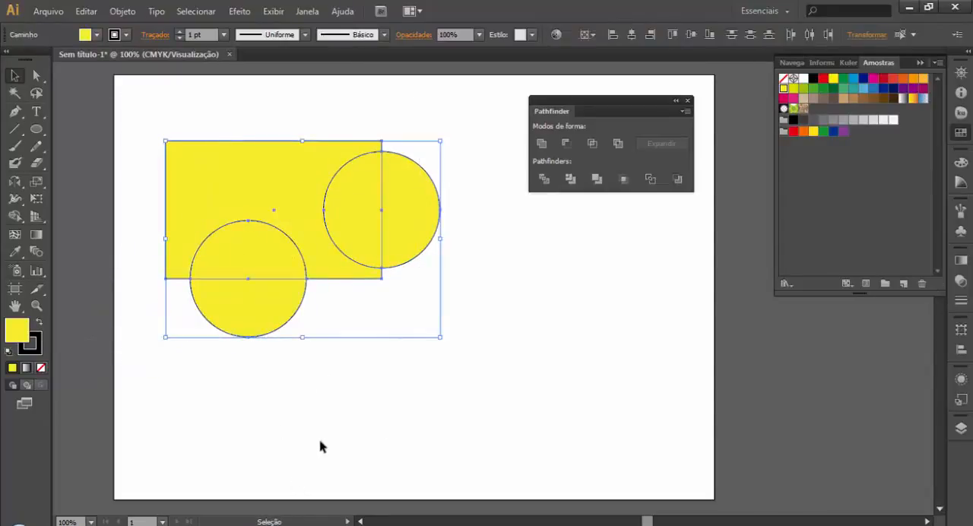
{"action": "key", "text": "ctrl+g"}
{"action": "left_click", "coordinate": [608, 220]}
{"action": "left_click", "coordinate": [402, 234]}
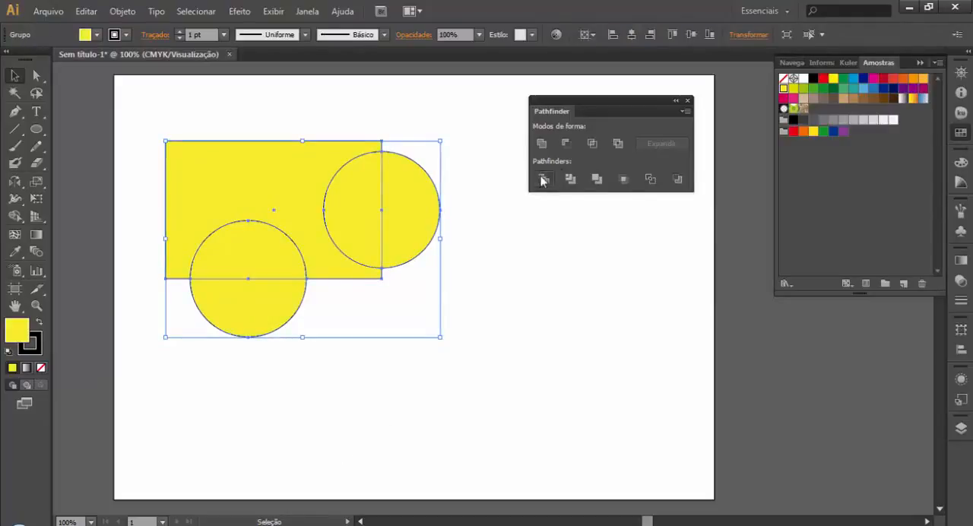
{"action": "left_click", "coordinate": [543, 180]}
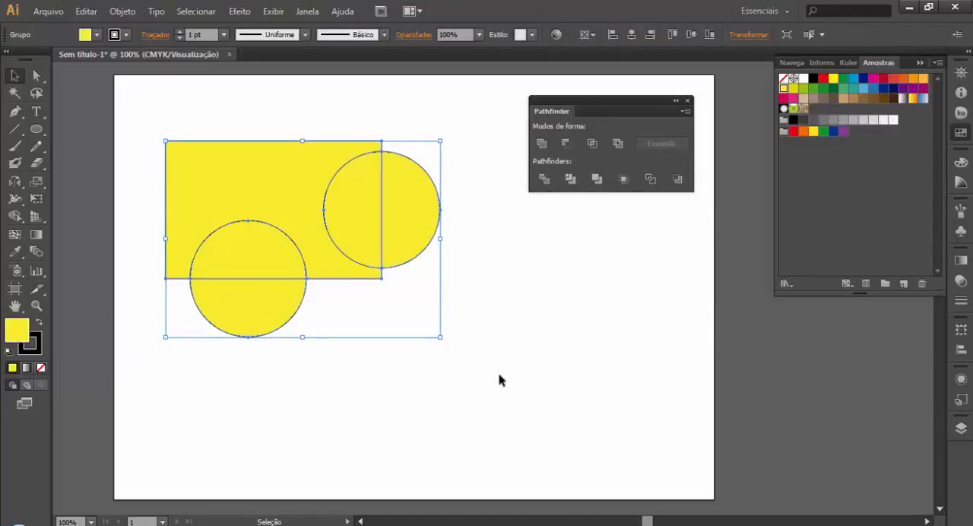
{"action": "left_click", "coordinate": [499, 375]}
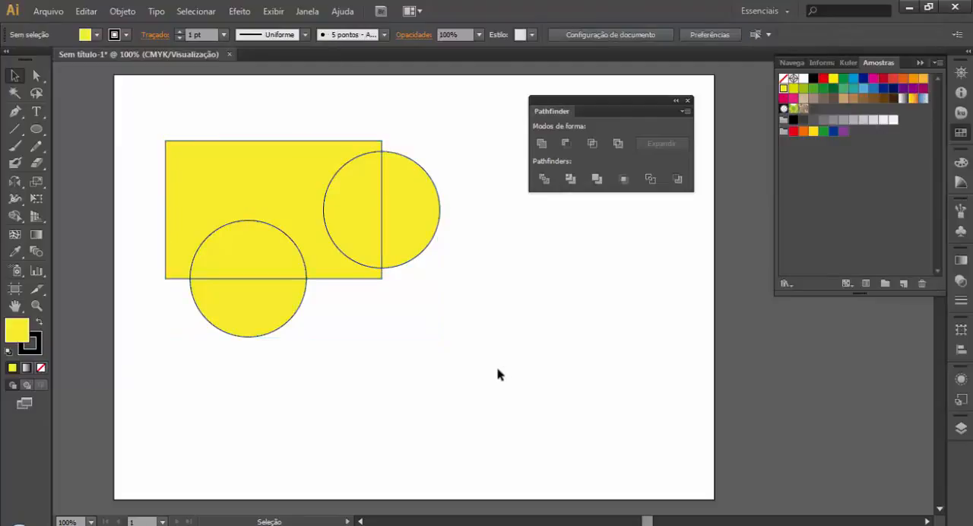